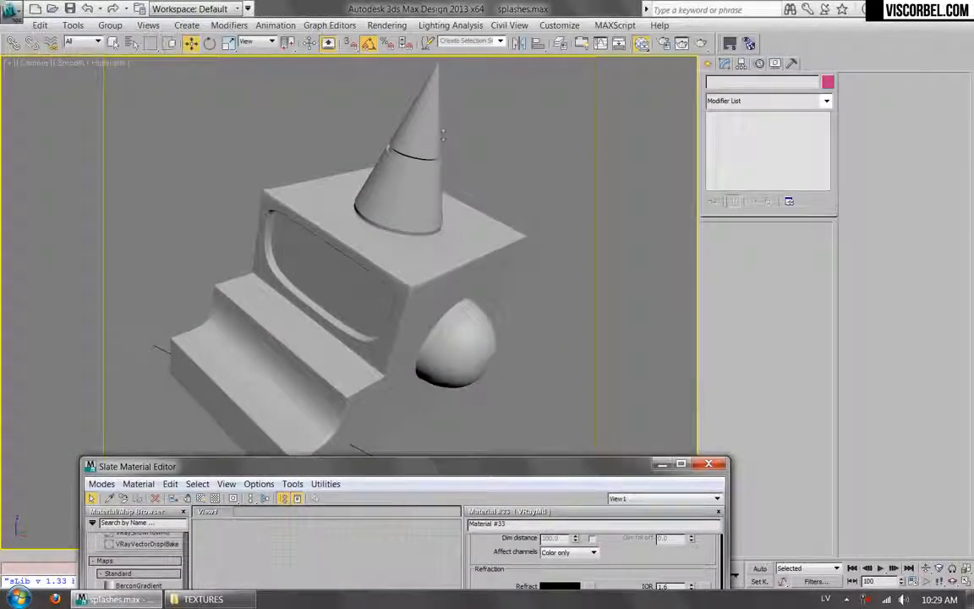
Add a VRayBlendMtl and connect Material #32 to its Base input and Material #33 to Coat 1
left_click_drag(420, 465, 437, 120)
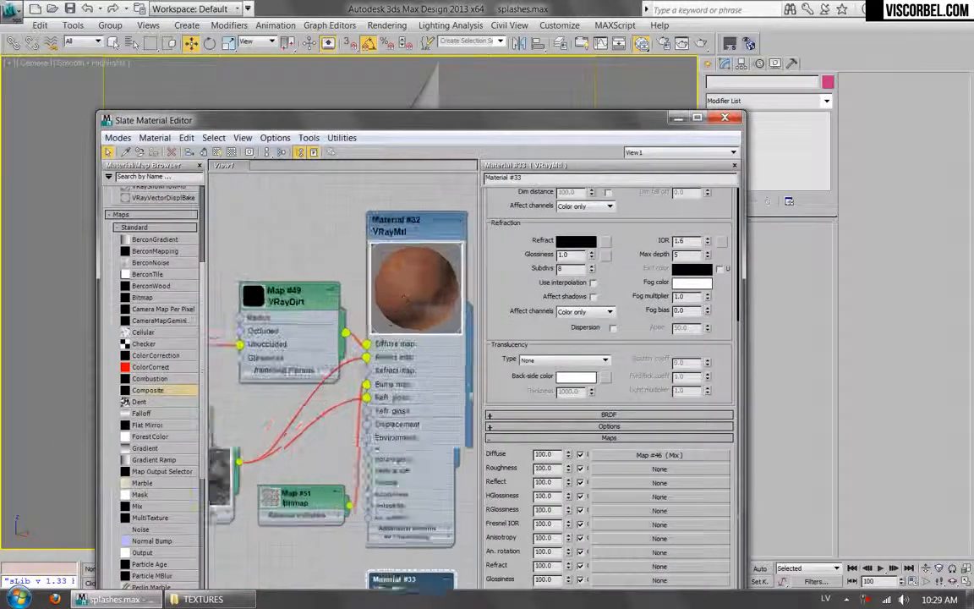
middle_click_drag(304, 409, 266, 197)
middle_click_drag(310, 458, 308, 318)
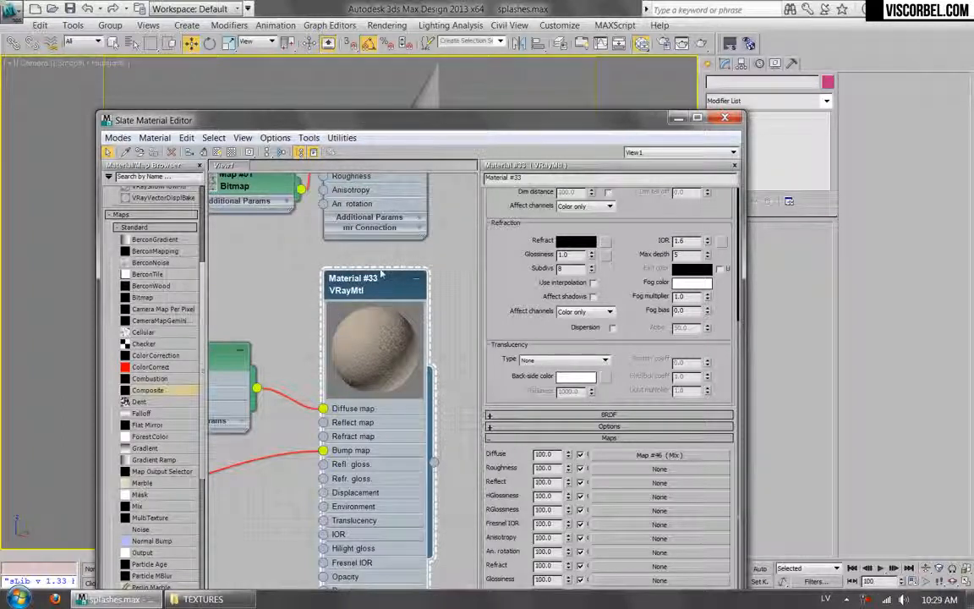
scroll(382, 293, "down", 5)
right_click(421, 308)
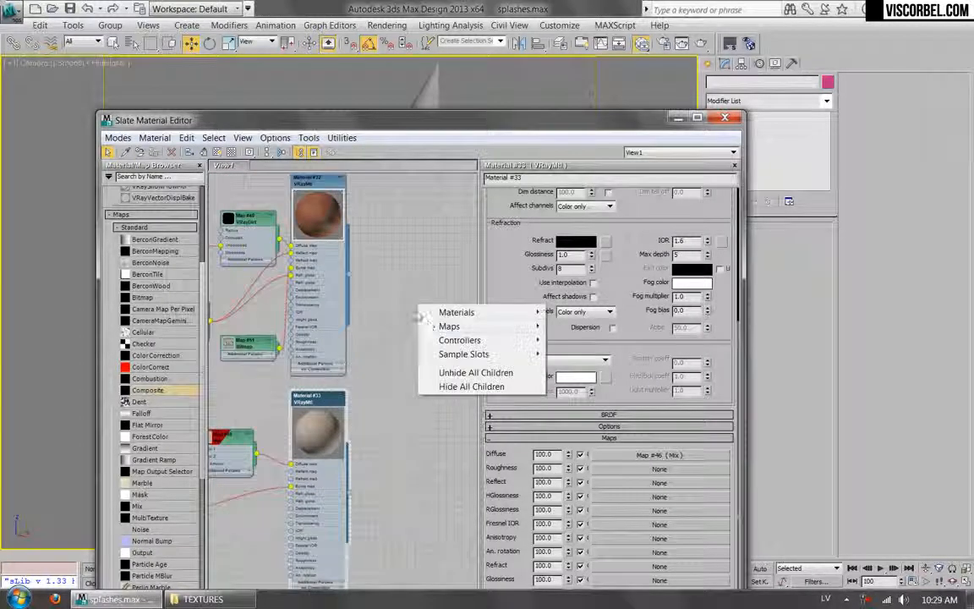
mouse_move(448, 312)
mouse_move(334, 329)
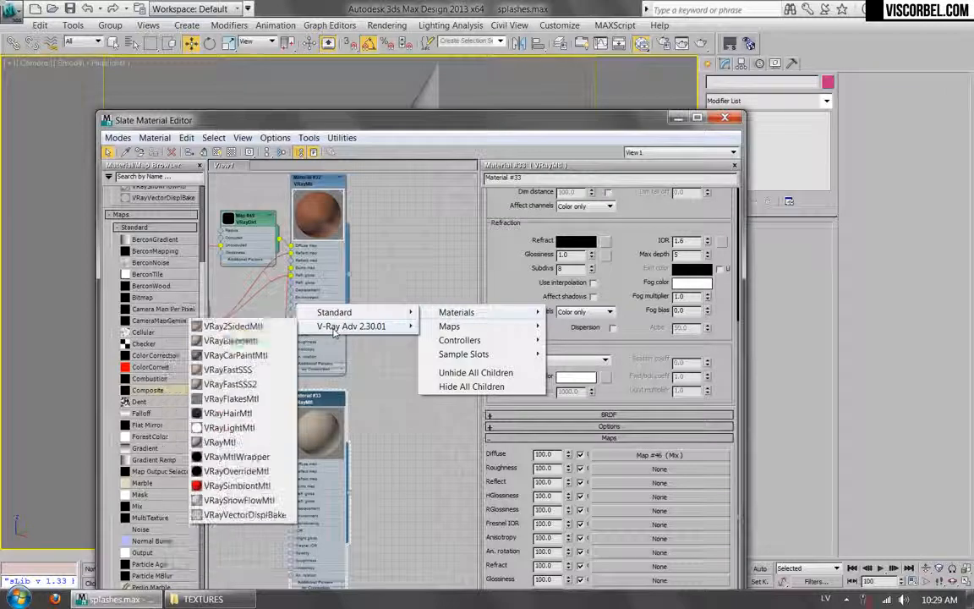
left_click(230, 340)
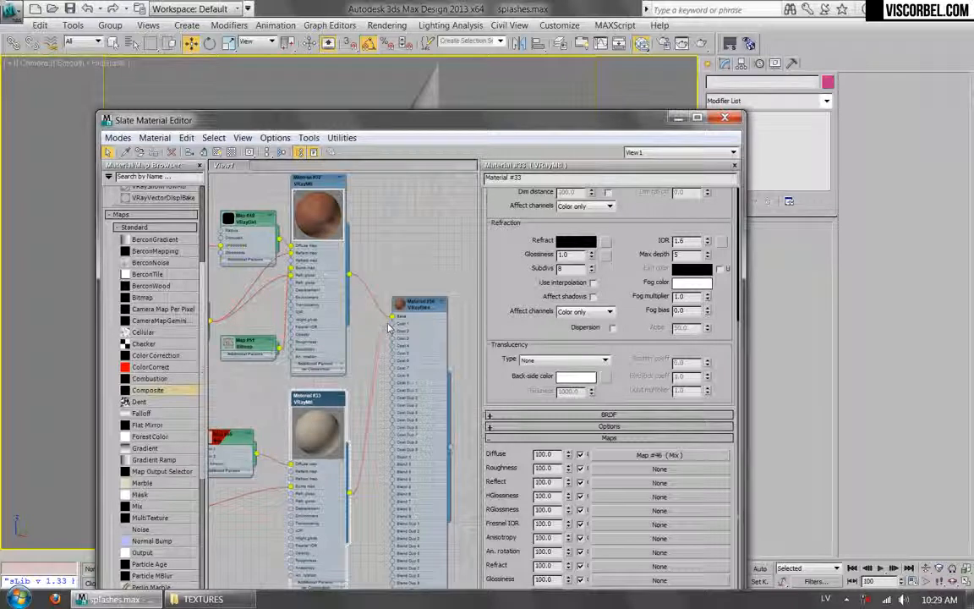
Assign a Falloff map as the blend amount of the blend material's first coat and place its node below Material #33
double_click(423, 303)
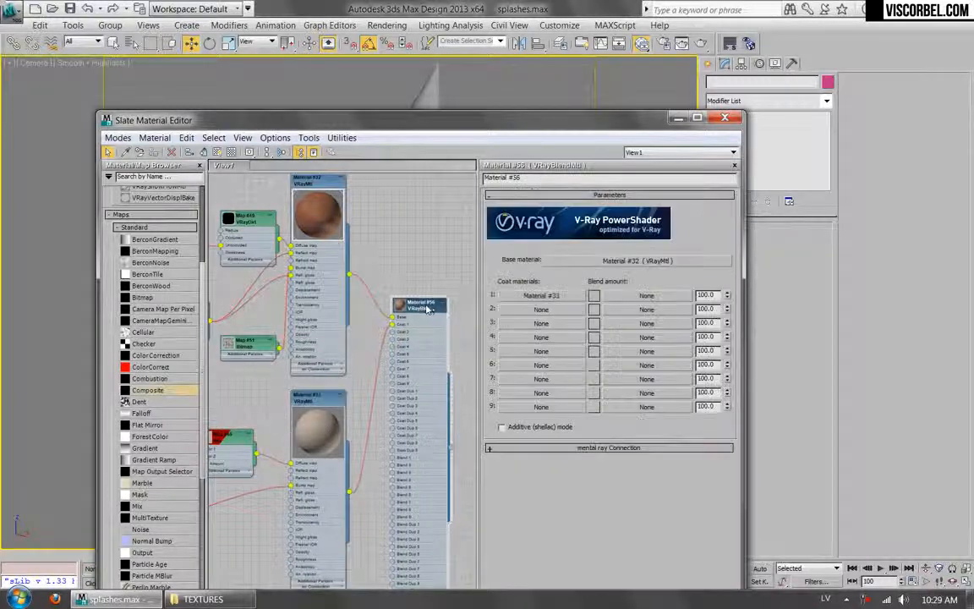
left_click_drag(425, 311, 456, 336)
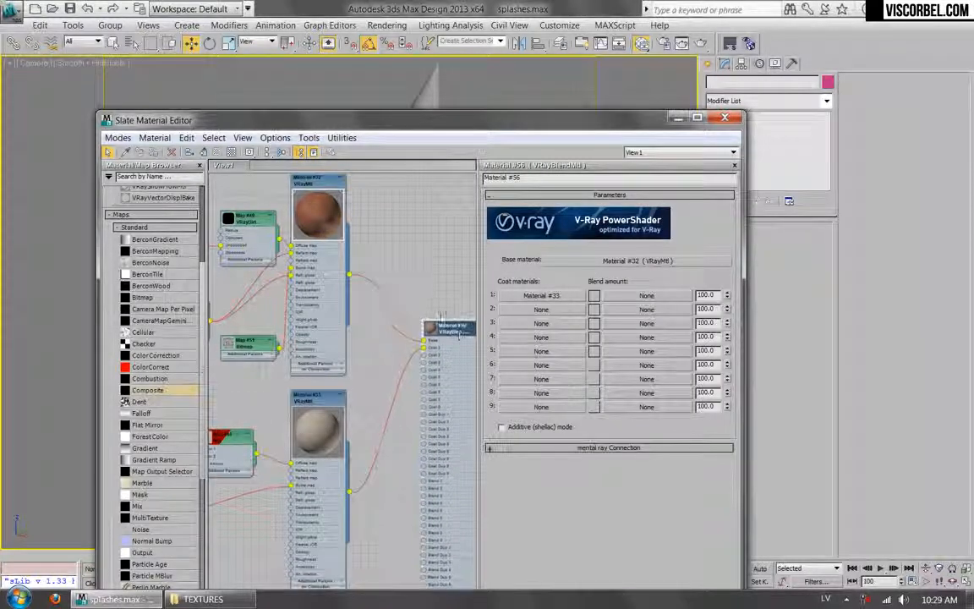
middle_click_drag(420, 262, 405, 277)
left_click(639, 304)
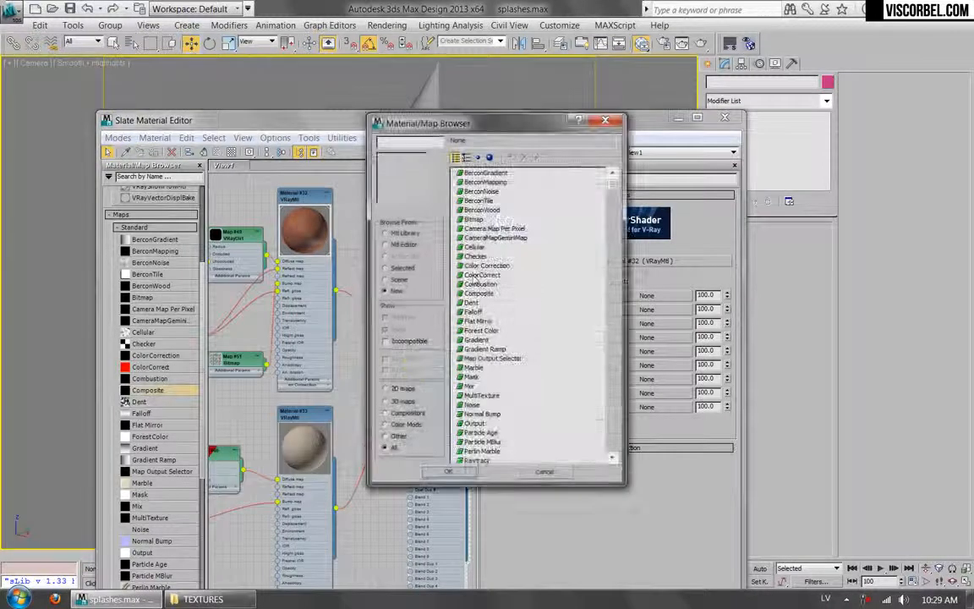
double_click(476, 312)
left_click_drag(353, 510, 376, 527)
middle_click_drag(380, 486, 394, 276)
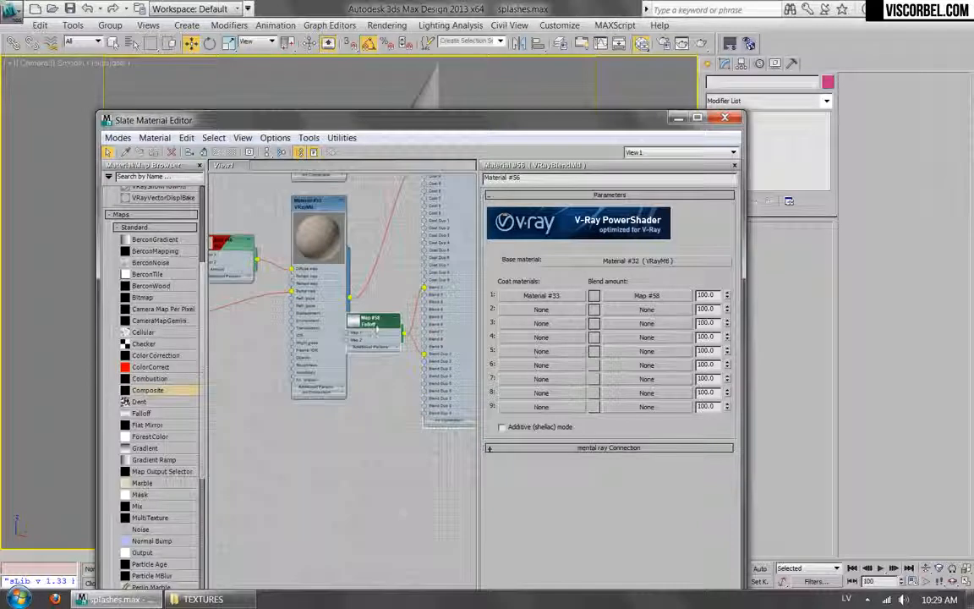
Set the Falloff map's type to Towards / Away and its direction to World Z-Axis
double_click(372, 325)
left_click(634, 260)
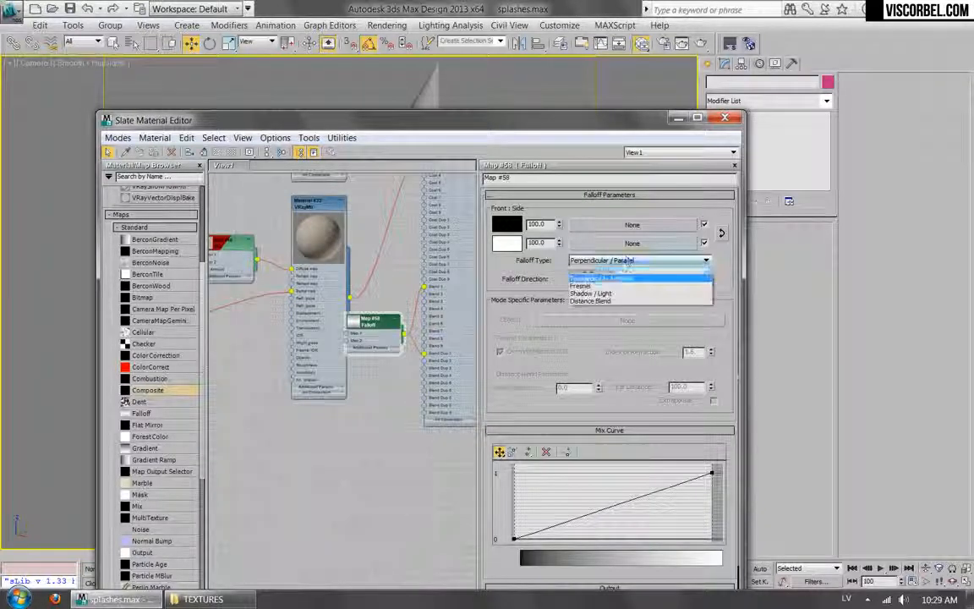
left_click(596, 268)
left_click(617, 279)
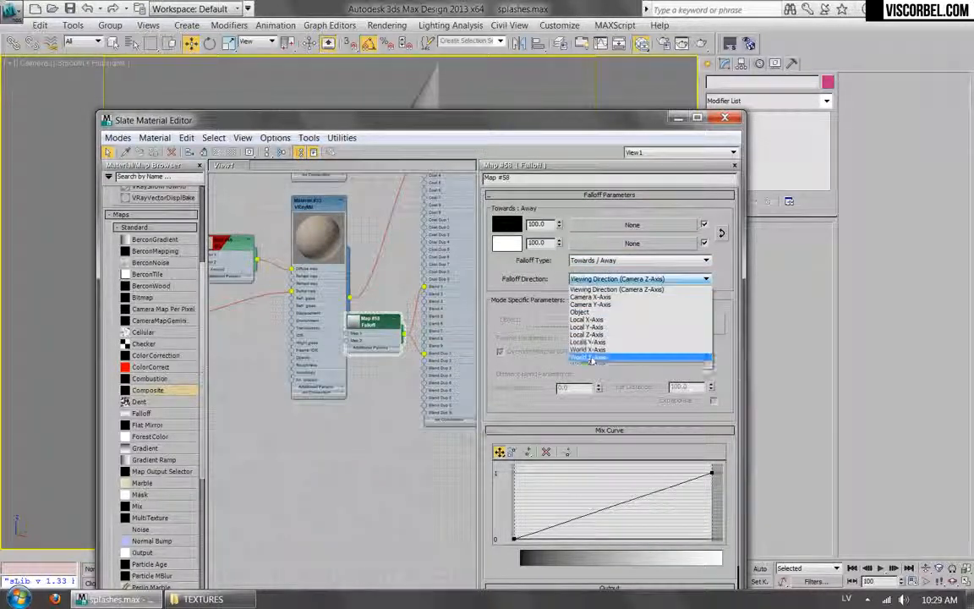
left_click(590, 357)
Render a texmap preview of the Falloff map on all visible objects
left_click_drag(526, 119, 592, 125)
key("ctrl+t")
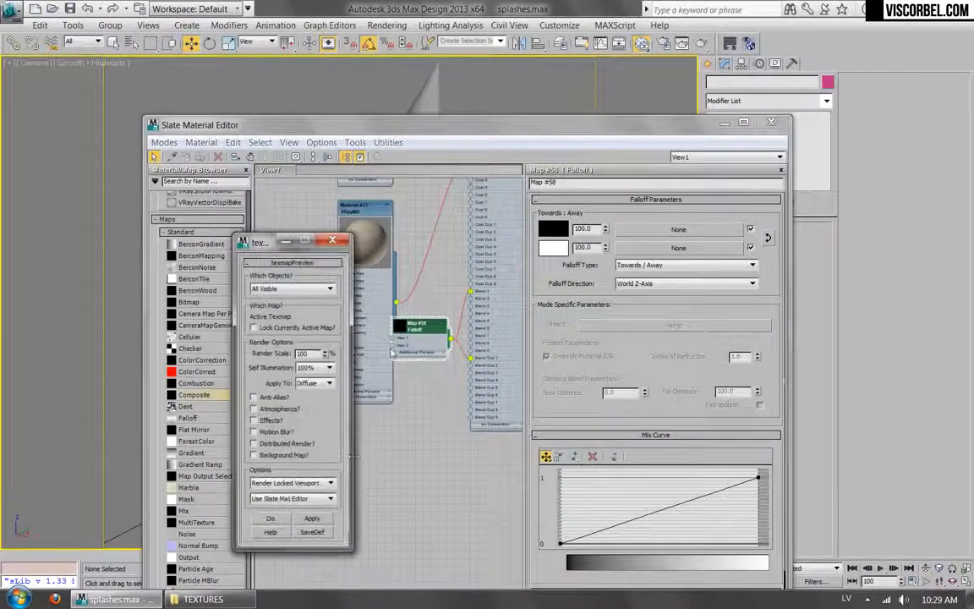
left_click(316, 520)
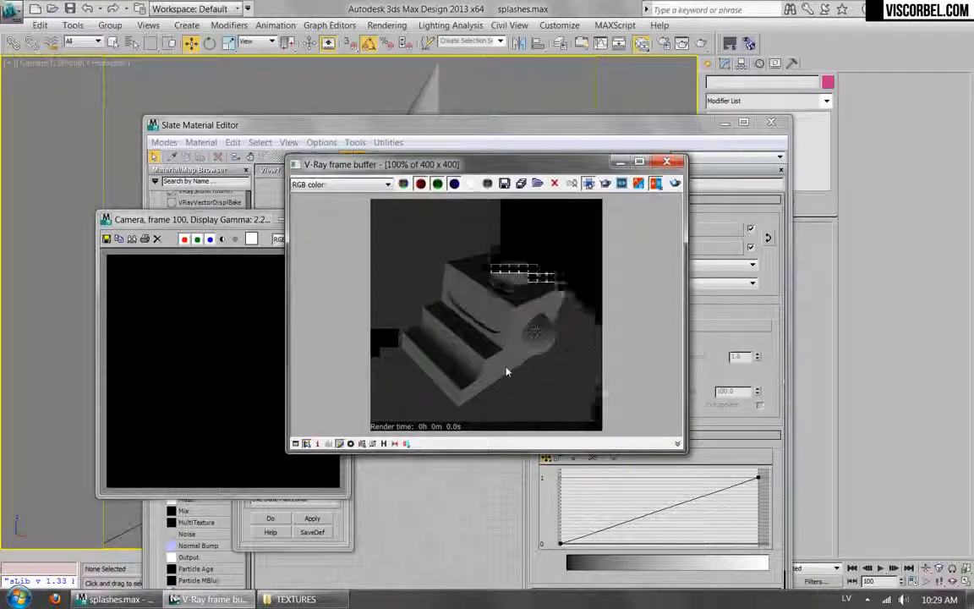
left_click(328, 217)
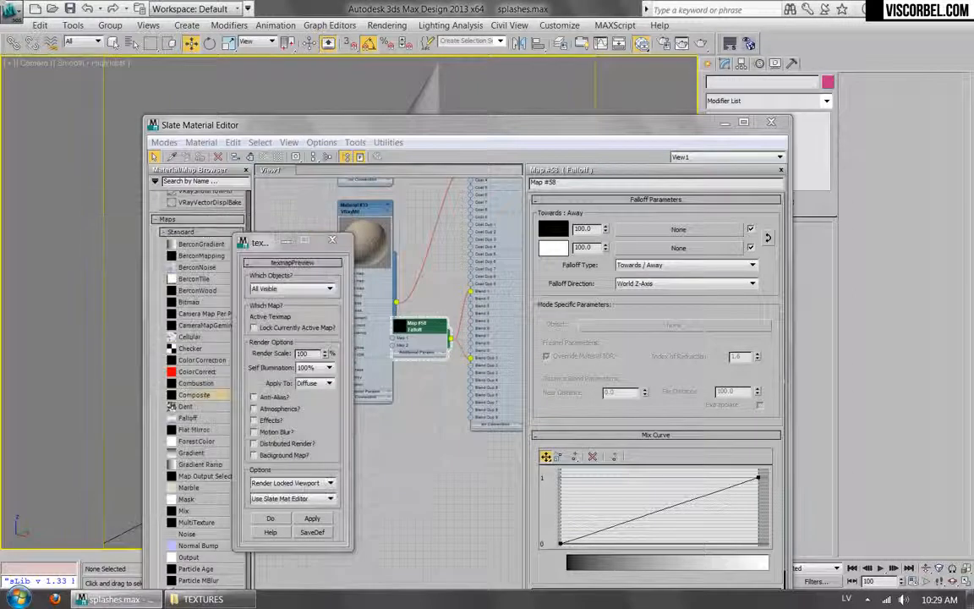
Add two points to the Falloff mix curve and shape a steep rise from 0 to 1 just past its middle
left_click(574, 457)
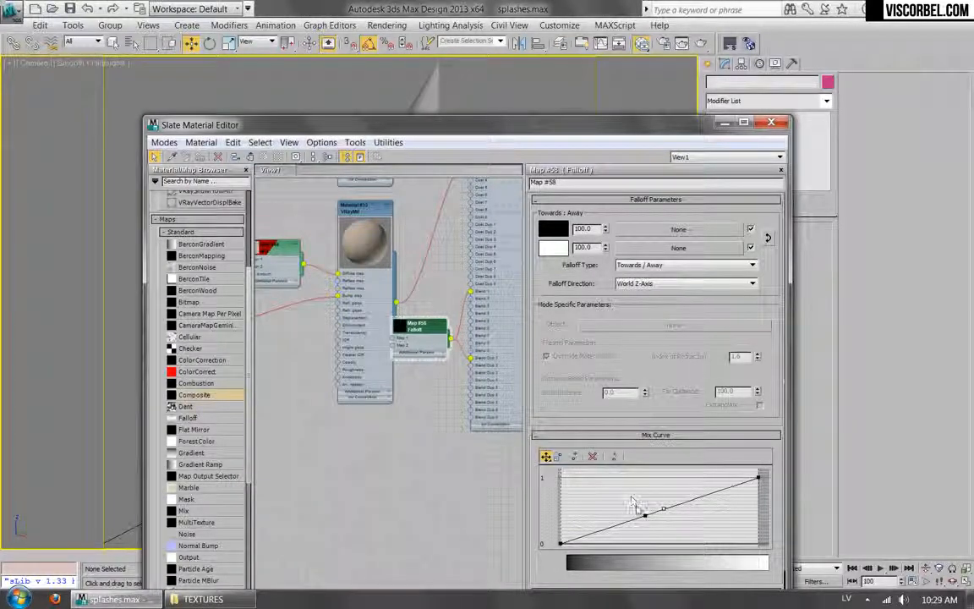
left_click_drag(645, 515, 645, 545)
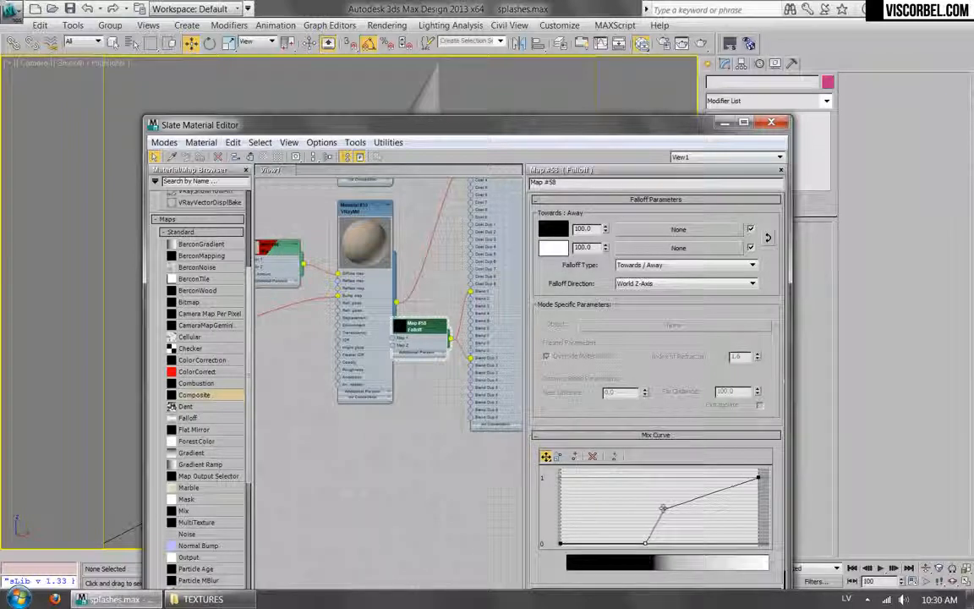
left_click_drag(663, 508, 663, 480)
middle_click_drag(448, 243, 430, 361)
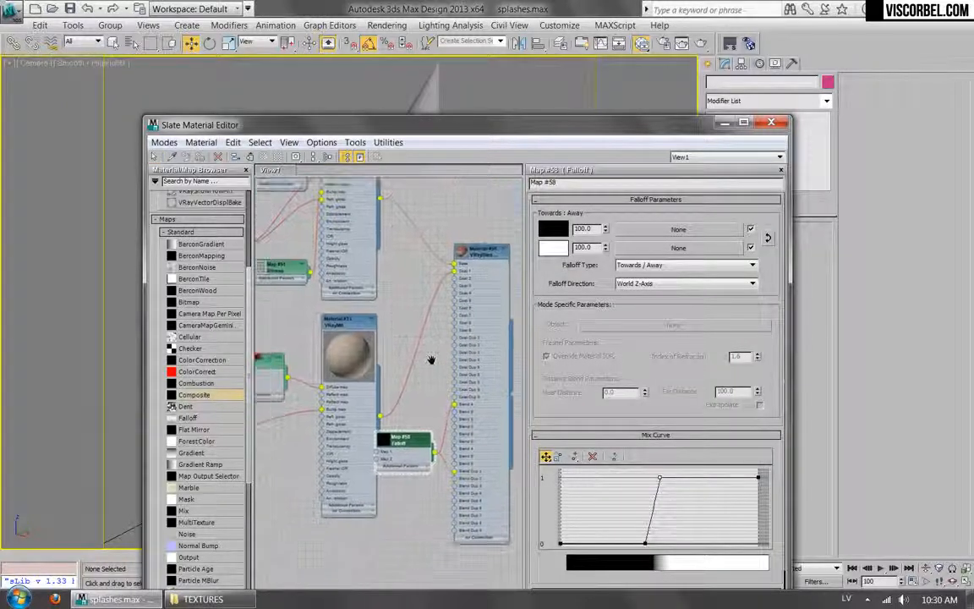
scroll(410, 258, "up", 4)
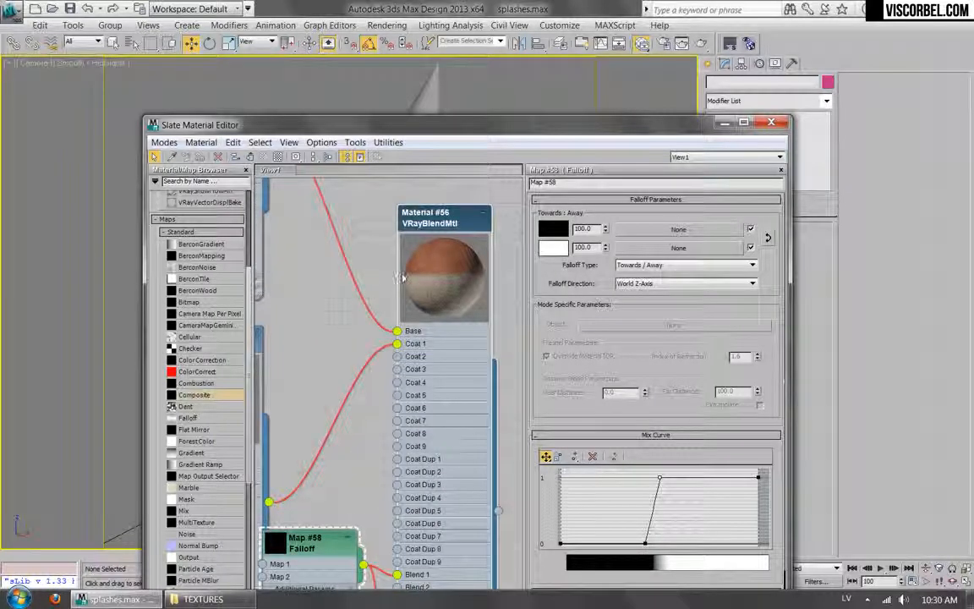
left_click_drag(660, 479, 688, 480)
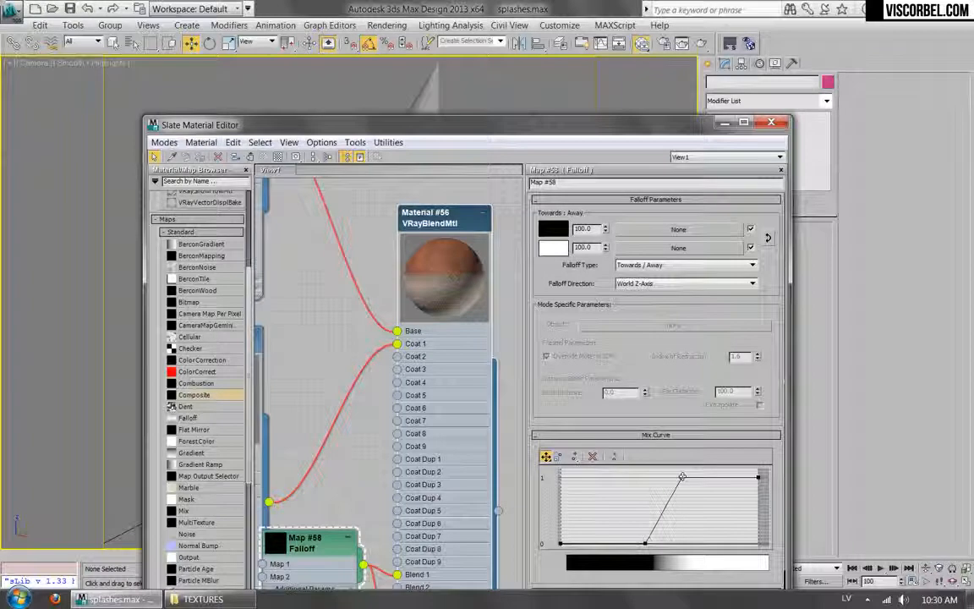
left_click_drag(644, 544, 660, 544)
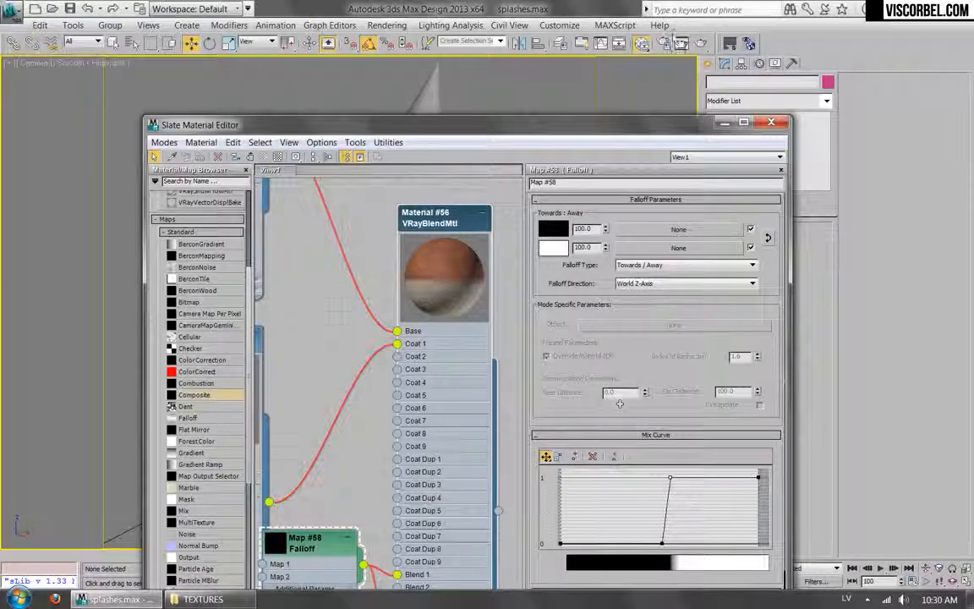
Preview the adjusted Falloff map on the scene objects, and run a test render of the camera view
middle_click_drag(407, 392, 445, 301)
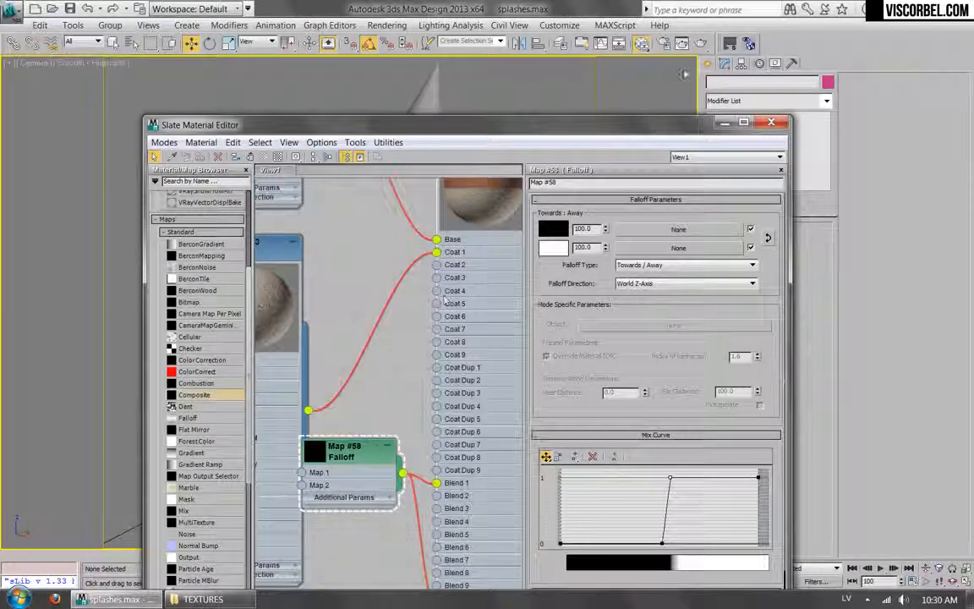
left_click(749, 44)
left_click(271, 519)
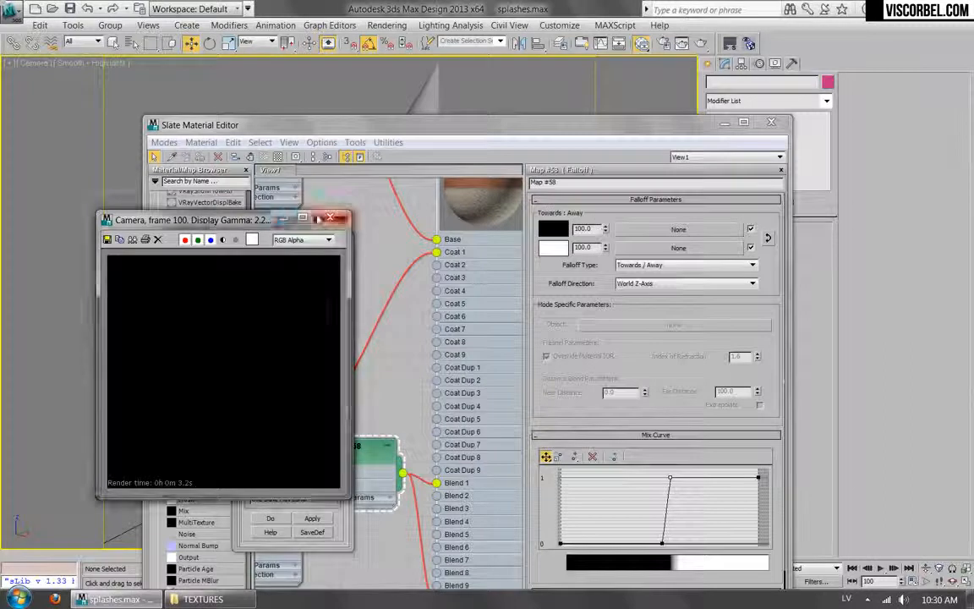
left_click(286, 217)
left_click(701, 44)
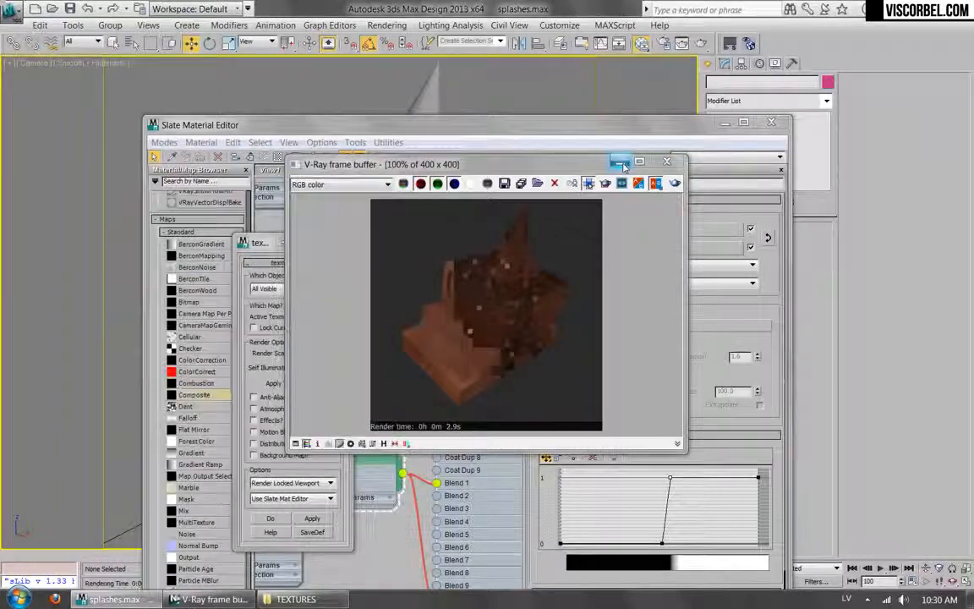
left_click(669, 163)
Select the model Box001 in the viewport and assign the VRayBlendMtl Material #56 to it
middle_click_drag(425, 312, 451, 348)
left_click(383, 495)
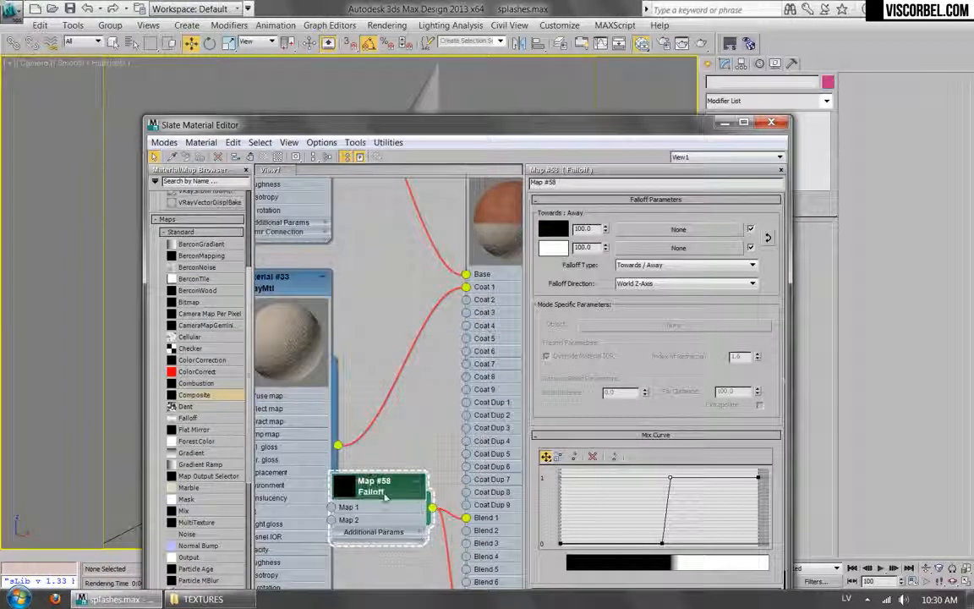
middle_click_drag(383, 495, 347, 564)
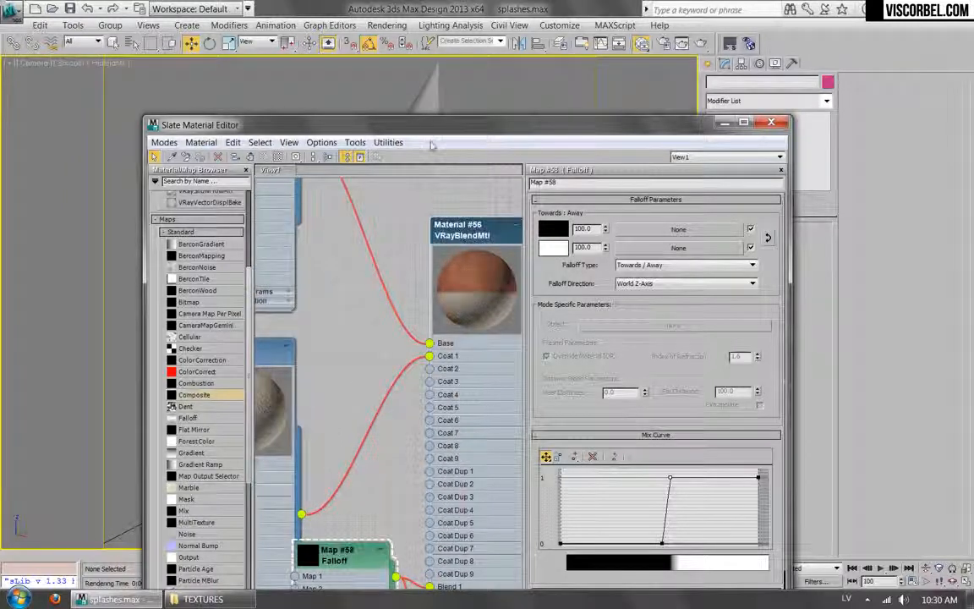
left_click(427, 96)
left_click(200, 158)
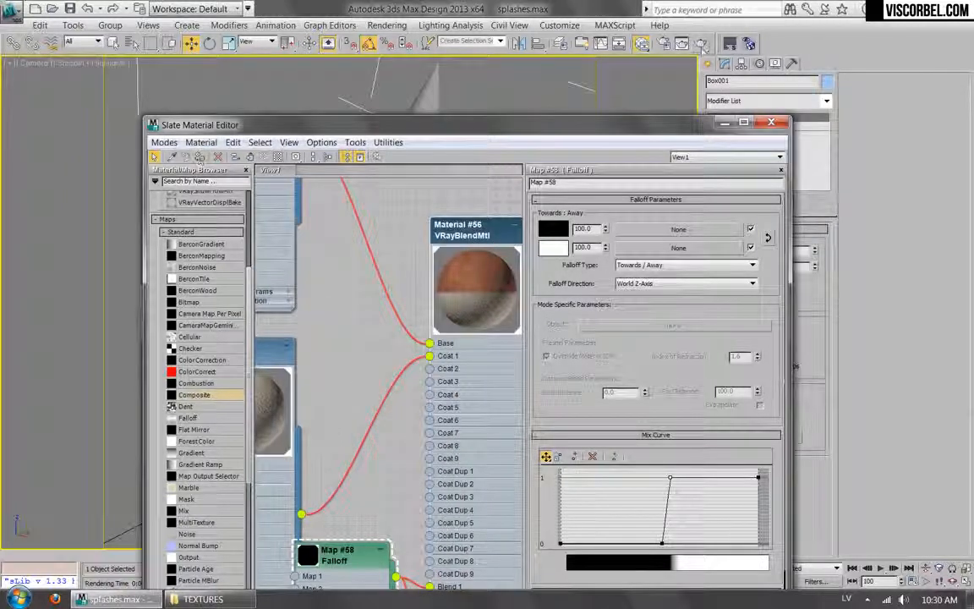
Render the camera view and examine how the two materials are distributed over the model
left_click(639, 43)
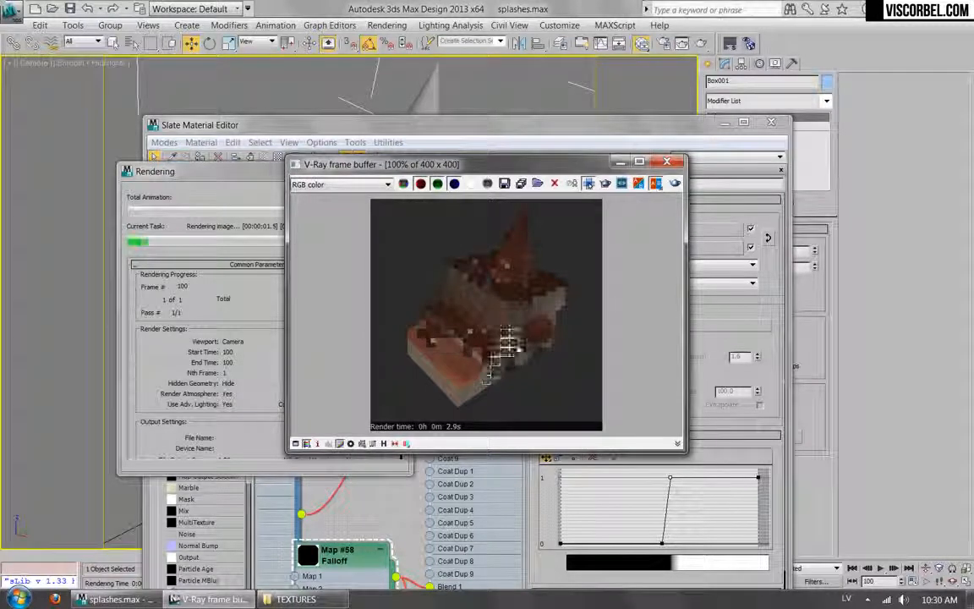
scroll(506, 342, "up", 1)
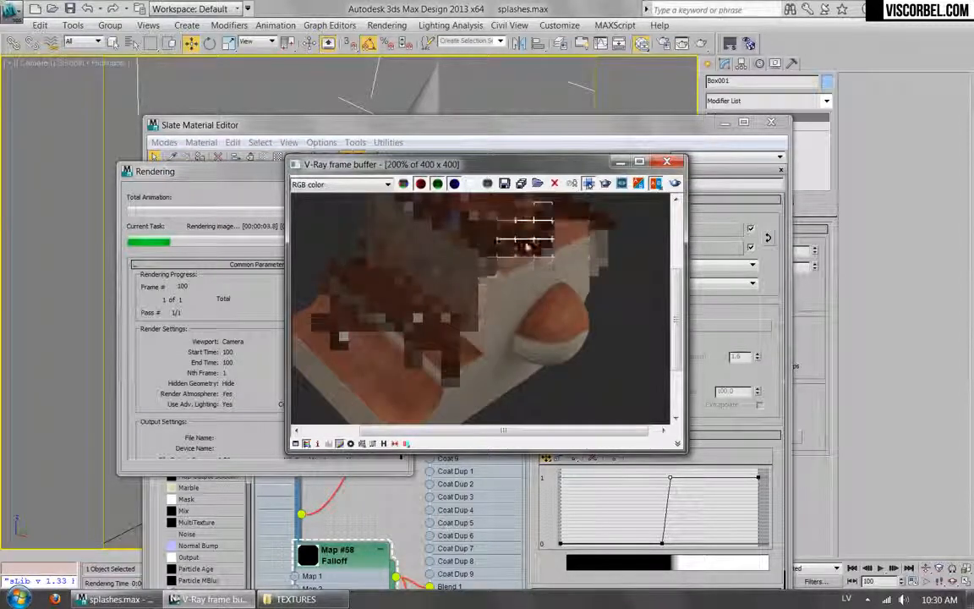
middle_click_drag(479, 229, 476, 275)
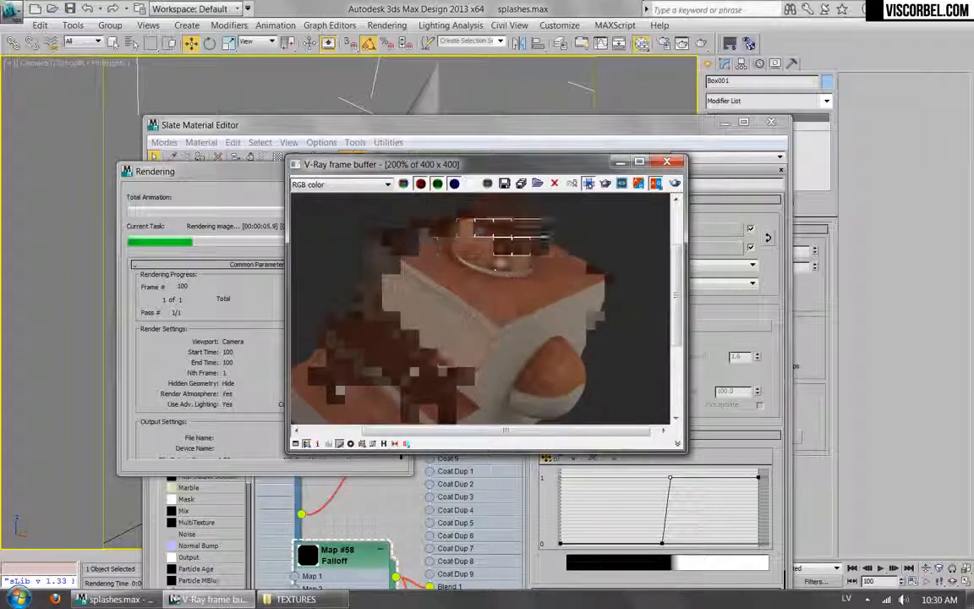
scroll(499, 277, "down", 1)
scroll(520, 296, "down", 3)
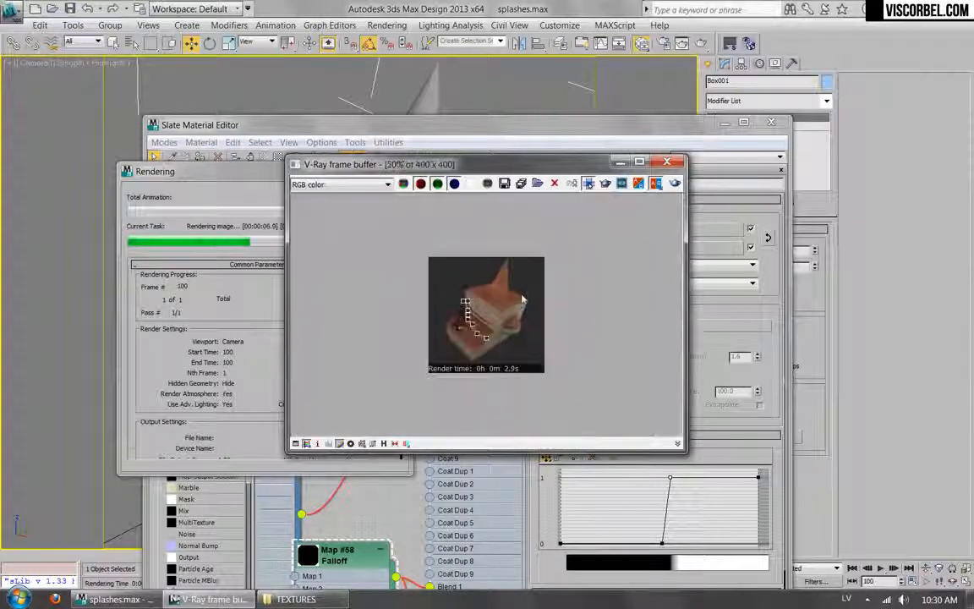
scroll(473, 319, "up", 3)
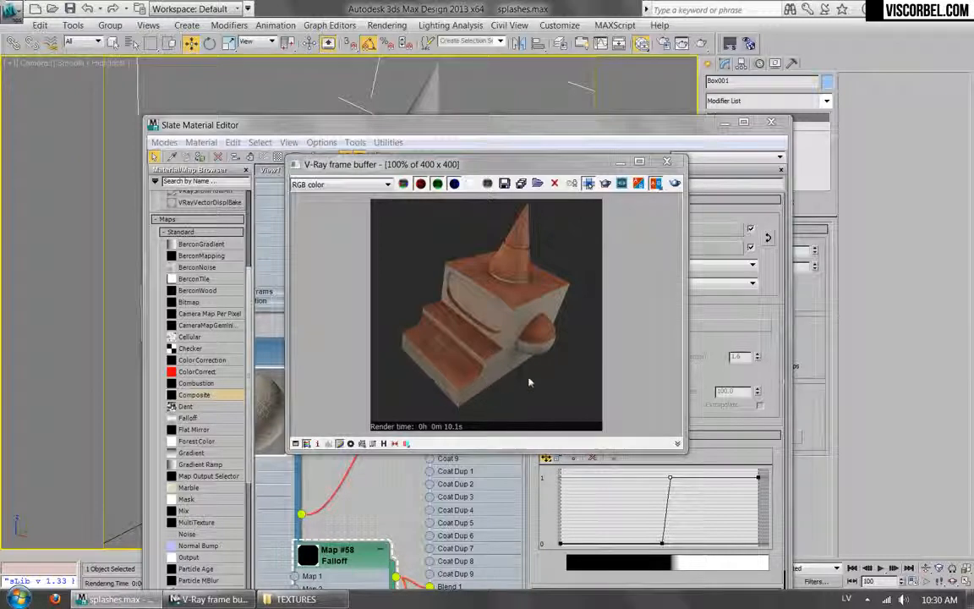
left_click(667, 160)
Insert a Mix map between the Falloff map and the blend material, with the Falloff map feeding its Mix Amount
middle_click_drag(341, 578, 392, 311)
left_click_drag(377, 300, 279, 496)
middle_click_drag(406, 443, 439, 385)
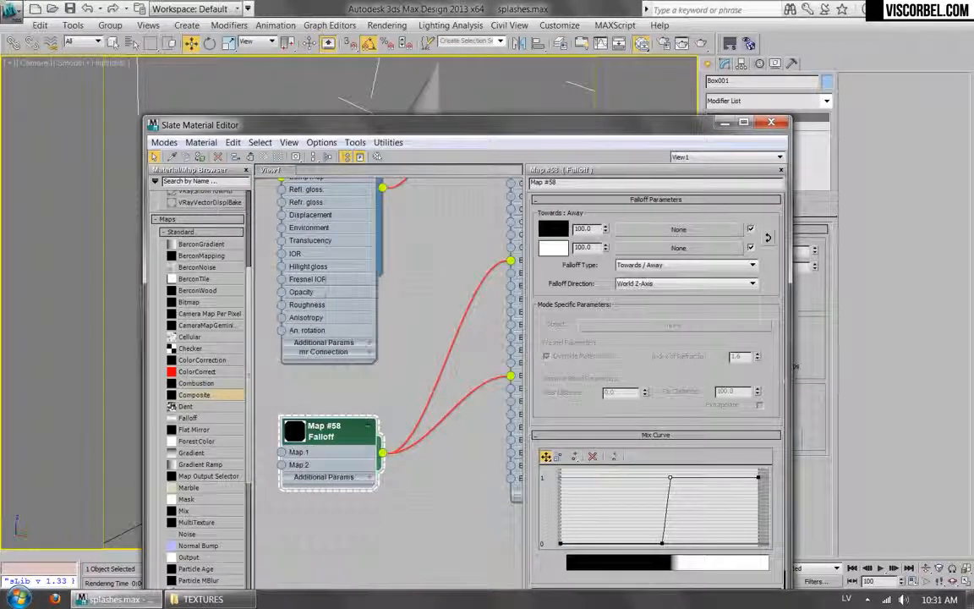
scroll(202, 385, "down", 5)
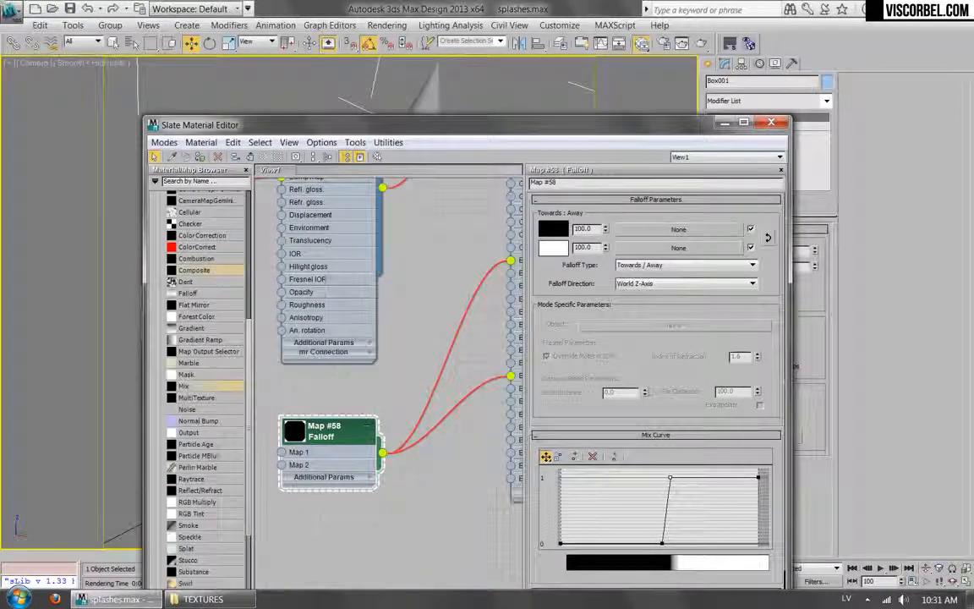
mouse_move(416, 394)
left_mouse_down()
mouse_move(437, 392)
mouse_move(423, 382)
left_mouse_up()
left_click(456, 433)
left_click_drag(324, 438, 243, 423)
left_click_drag(435, 390, 392, 406)
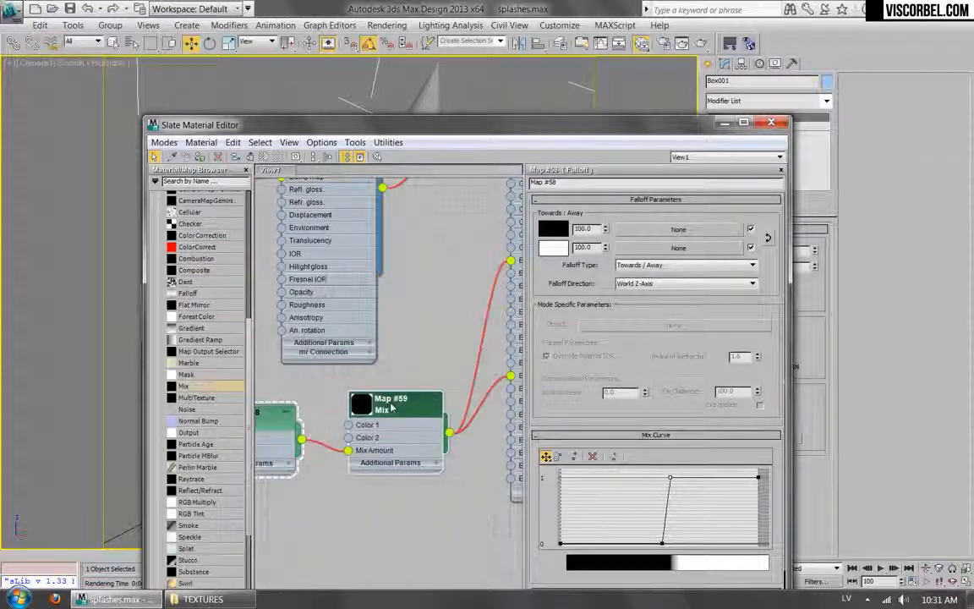
Load the image dirt (12).png as a Bitmap map into the Mix map's Color #2 slot and arrange its node beside the Falloff map
double_click(392, 406)
left_click(702, 229)
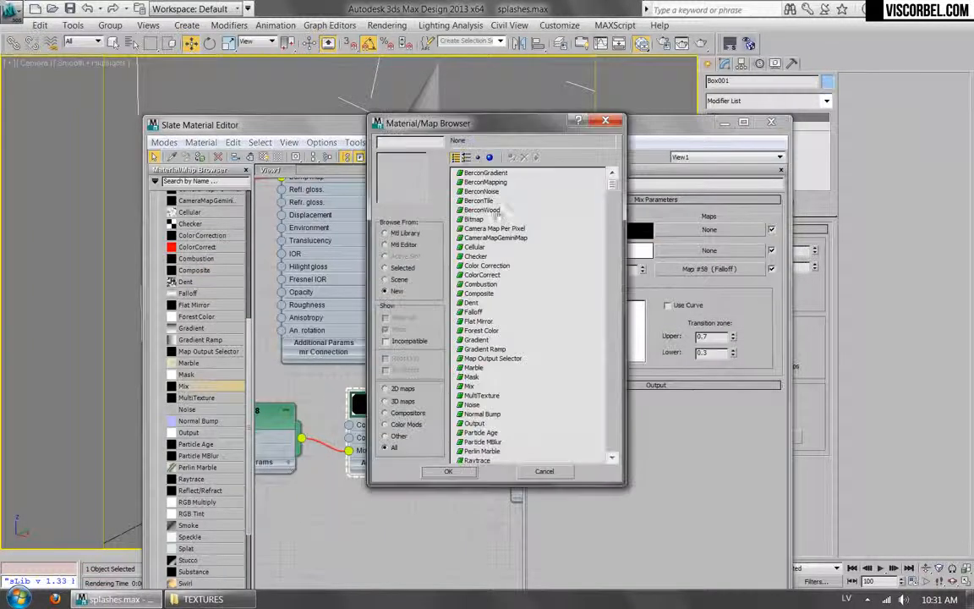
double_click(472, 219)
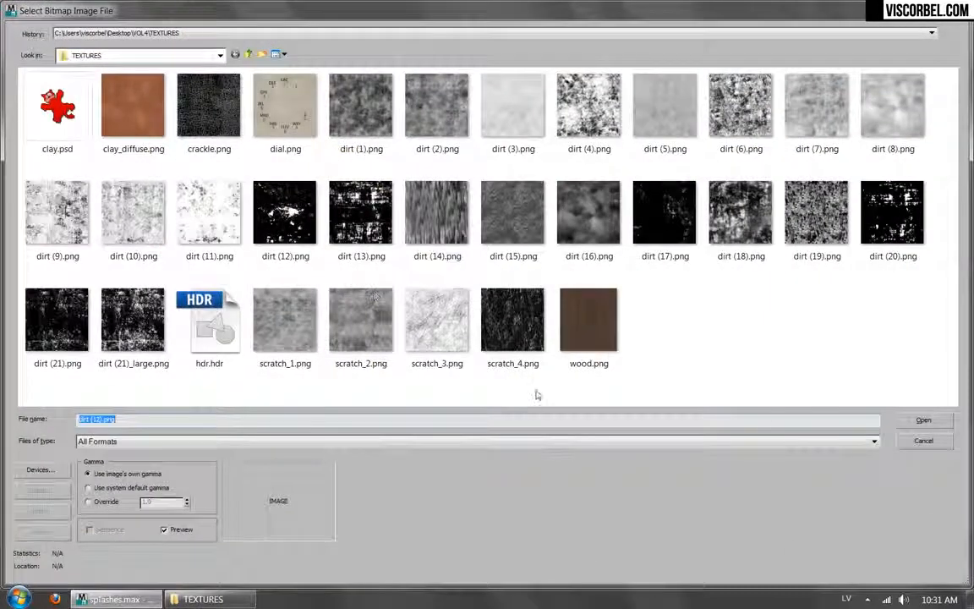
double_click(267, 218)
left_click_drag(313, 380, 342, 459)
Set the dirt bitmap's Blur to 0.2 and display the map on the model in the viewport
right_click(342, 459)
double_click(334, 459)
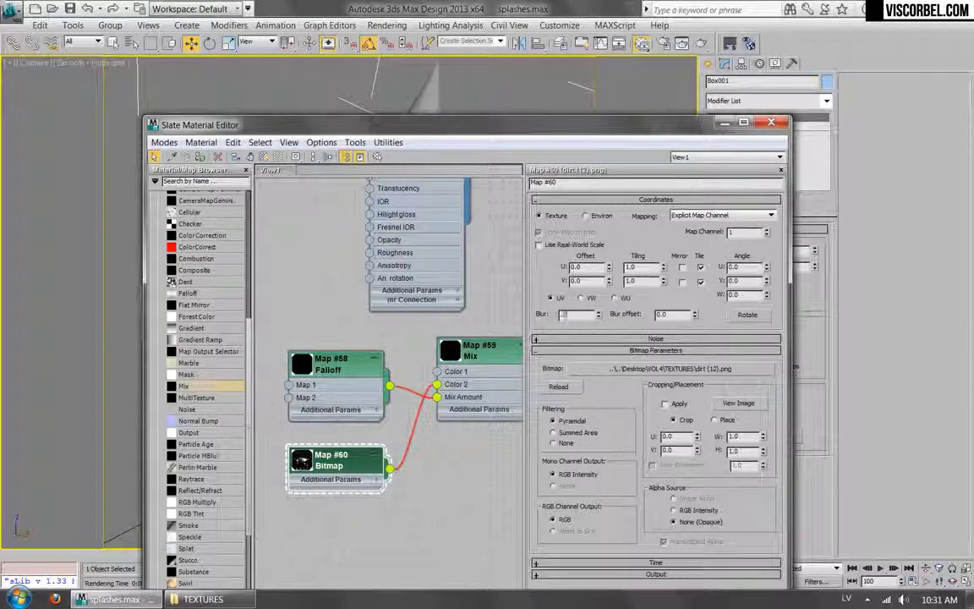
right_click(328, 450)
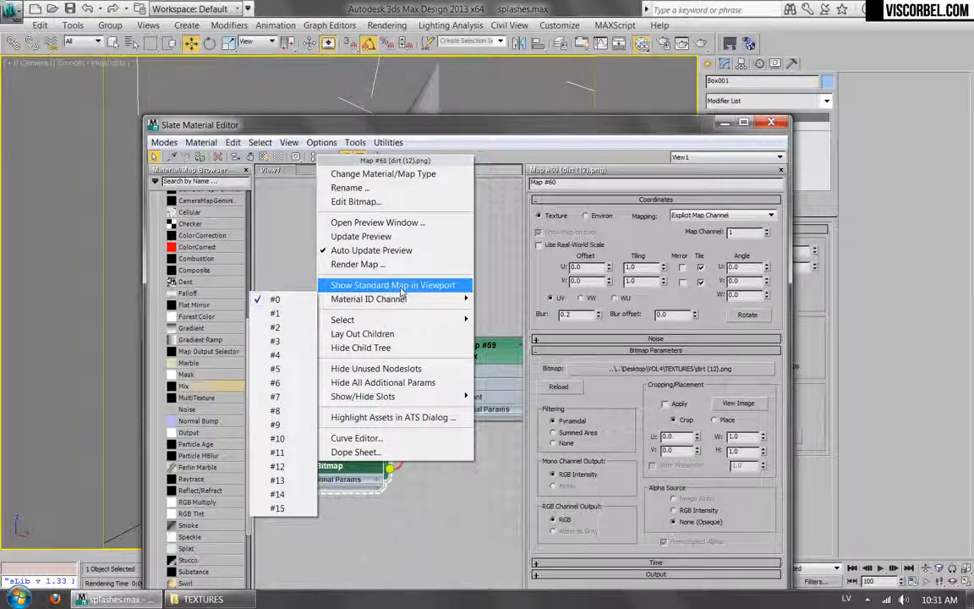
left_click(397, 283)
Adjust the dirt bitmap's U tiling and check the pattern on the model in the camera viewport
mouse_move(363, 124)
left_mouse_down()
mouse_move(372, 524)
mouse_move(377, 191)
mouse_move(351, 117)
left_mouse_up()
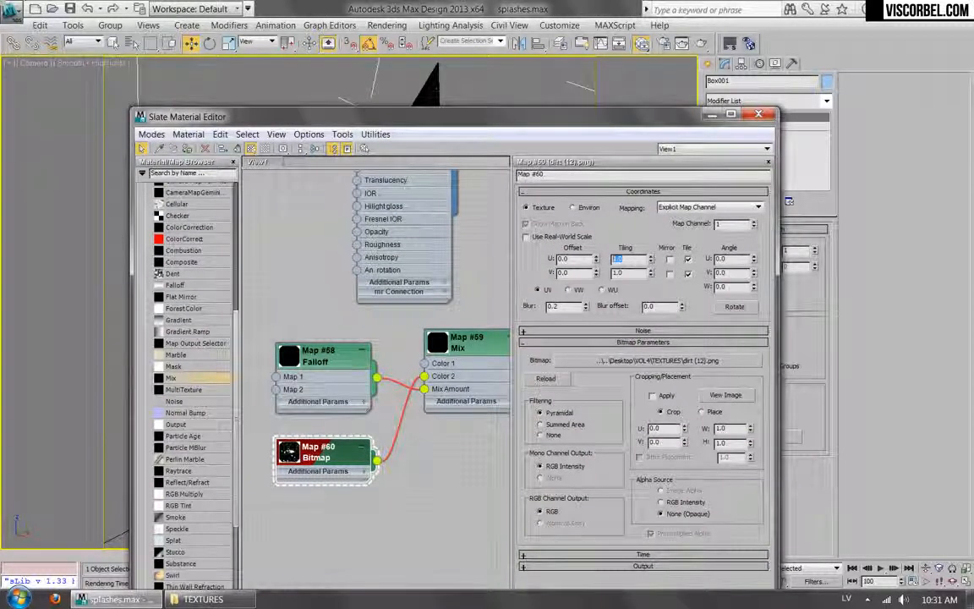
left_click(628, 259)
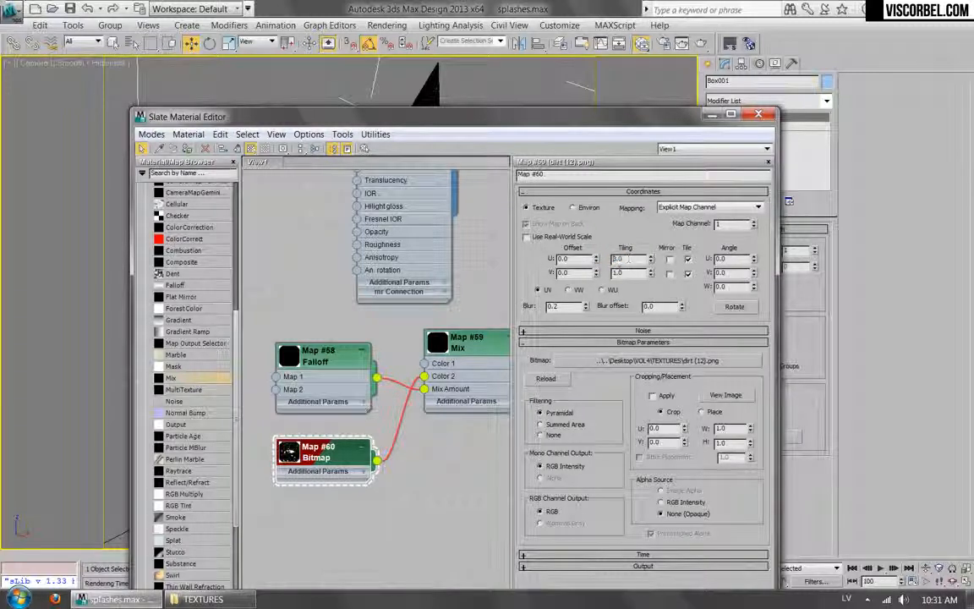
left_click_drag(566, 126, 535, 508)
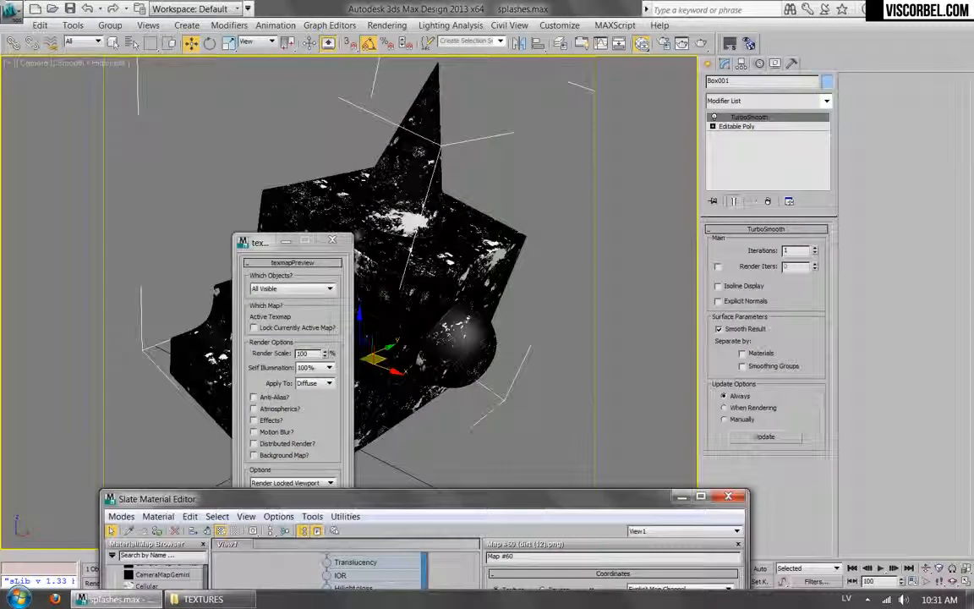
left_click(332, 240)
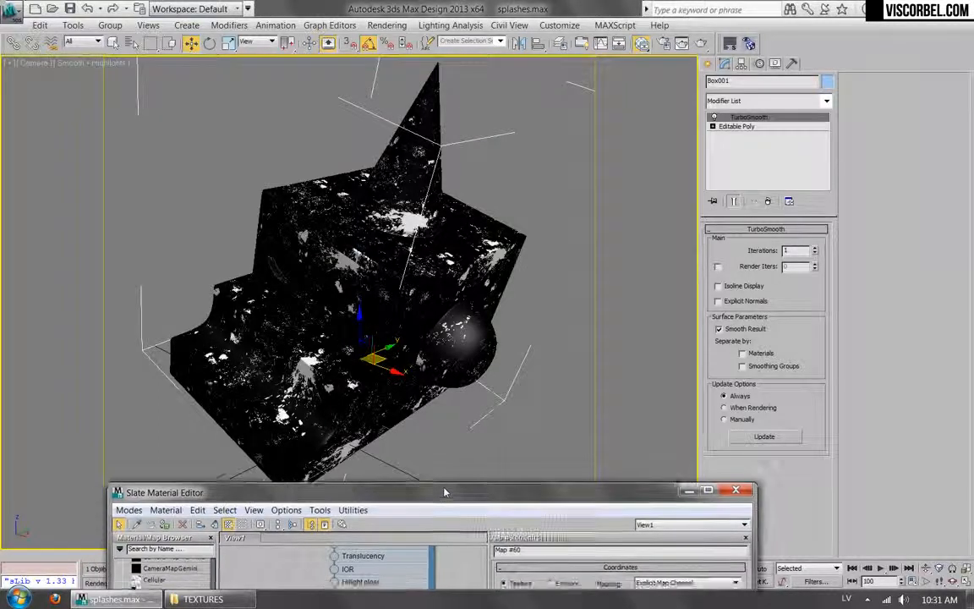
Run a texmapPreview render of the Mix map on all visible objects
left_click_drag(435, 501, 531, 124)
middle_click_drag(535, 352, 412, 391)
double_click(412, 391)
left_click(749, 44)
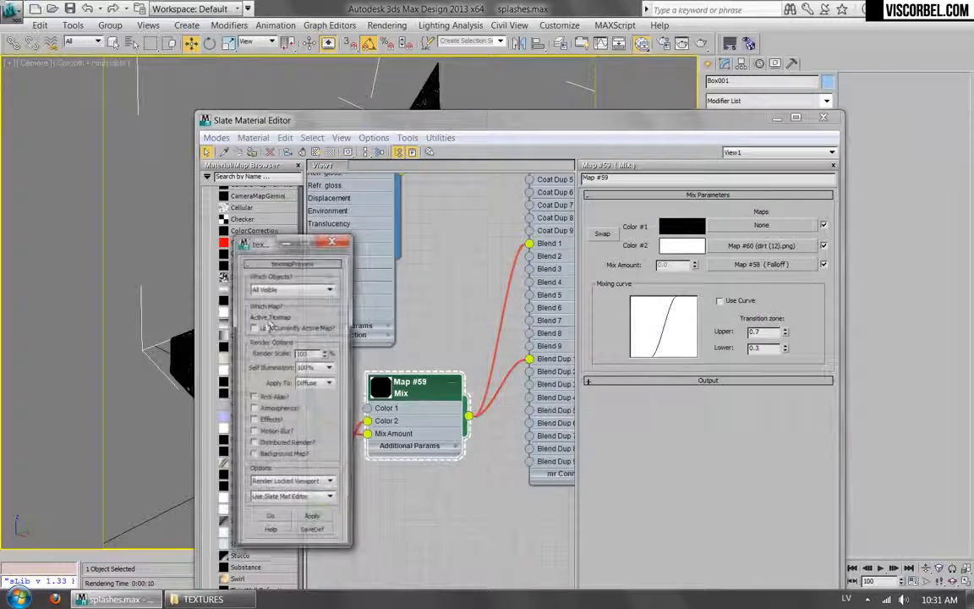
left_click(315, 519)
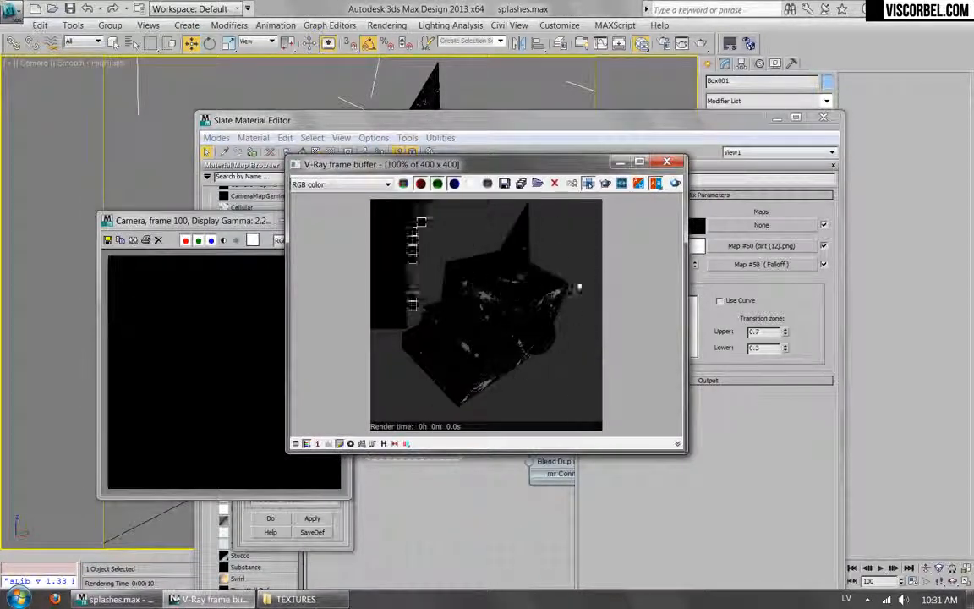
left_click(330, 218)
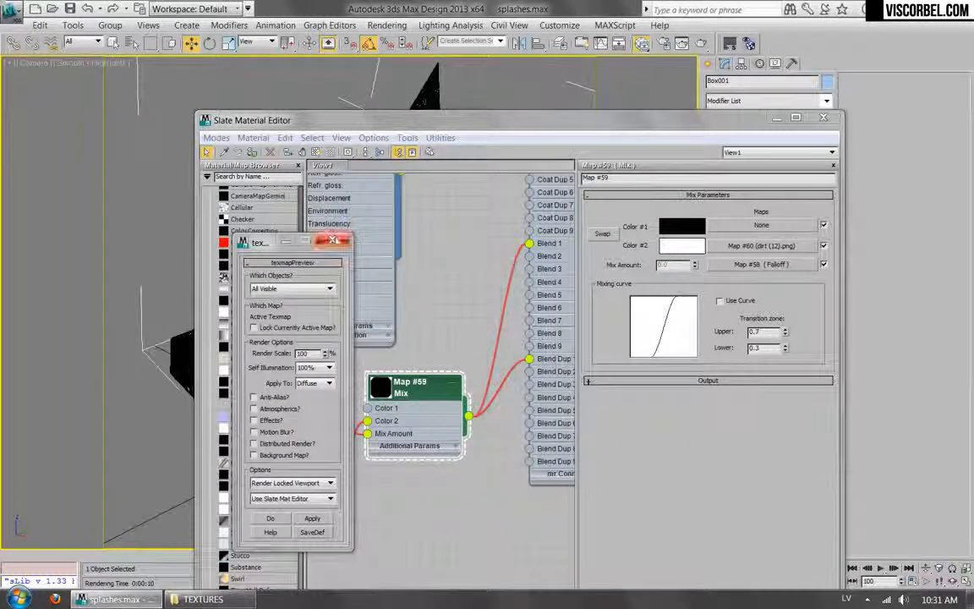
left_click(333, 240)
Render the camera view and examine up close where the splashes fall on the sides, the sphere and the top surfaces
middle_click_drag(441, 235, 384, 306)
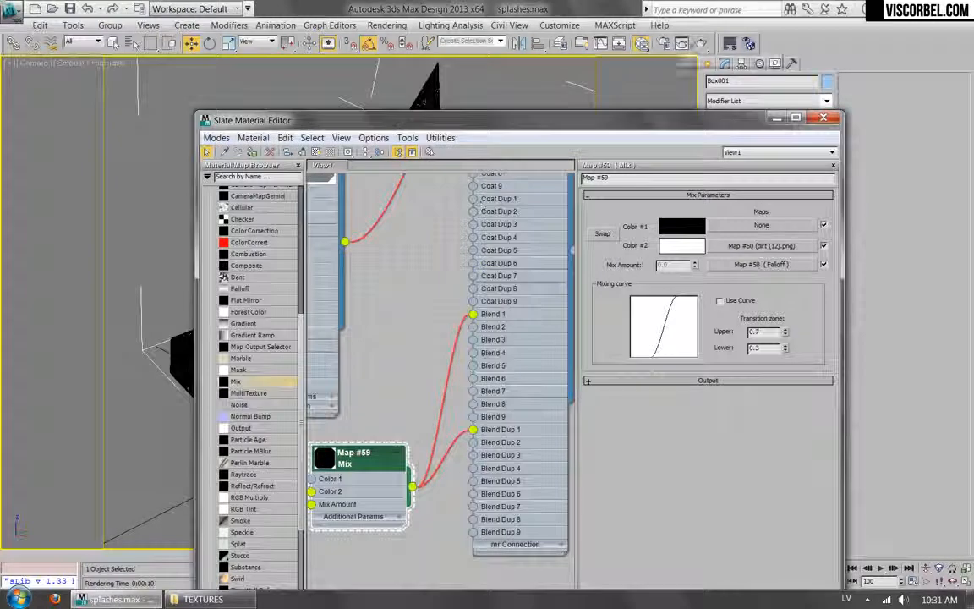
left_click(701, 43)
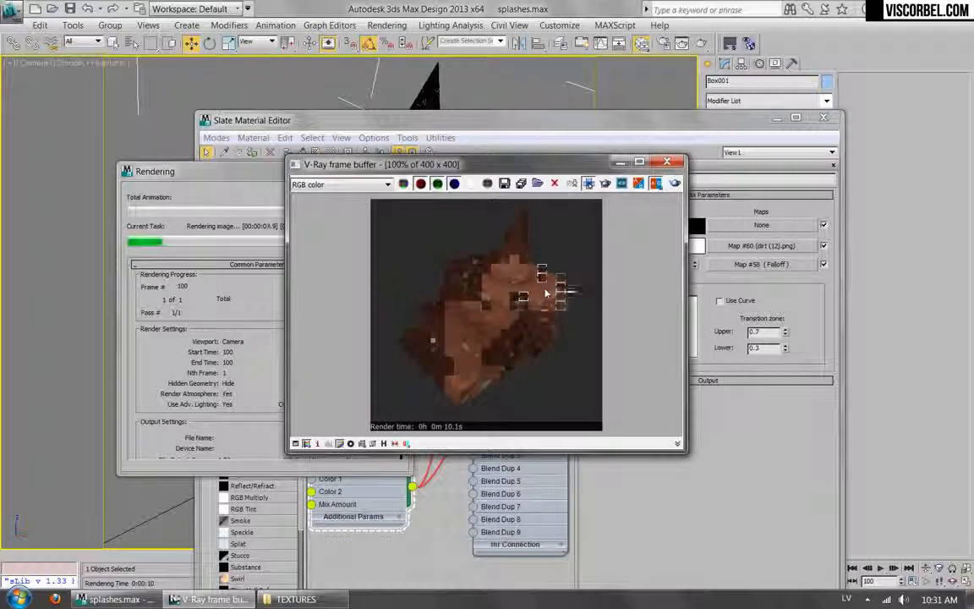
scroll(569, 338, "up", 1)
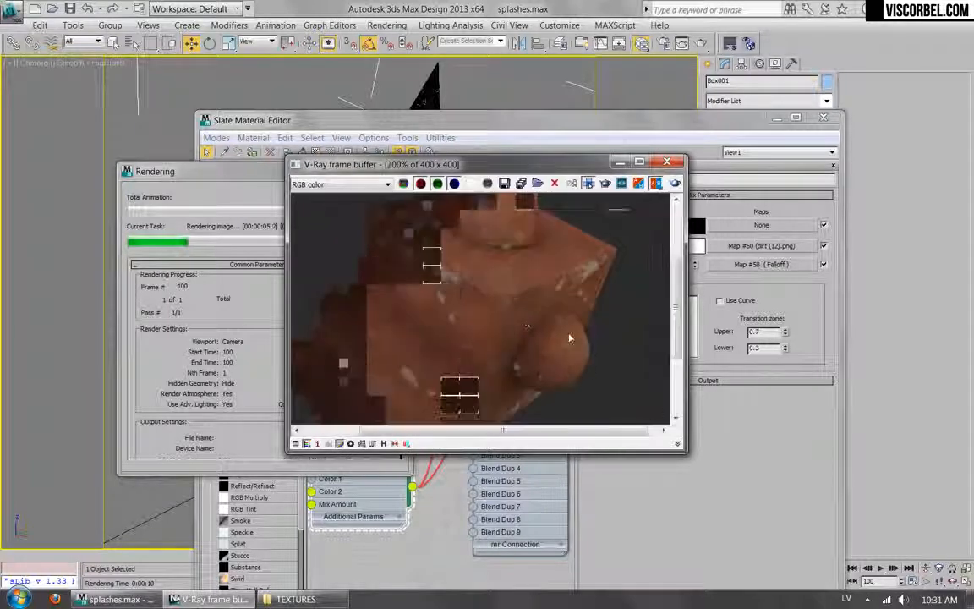
mouse_move(521, 278)
middle_mouse_down()
mouse_move(517, 317)
mouse_move(523, 277)
middle_mouse_up()
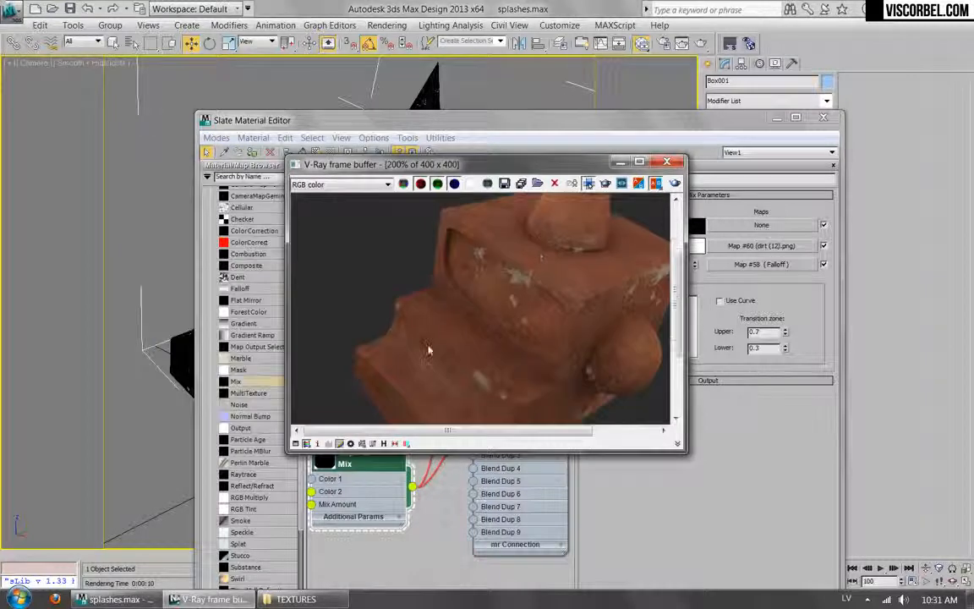
middle_click_drag(459, 361, 459, 285)
middle_click_drag(453, 229, 436, 331)
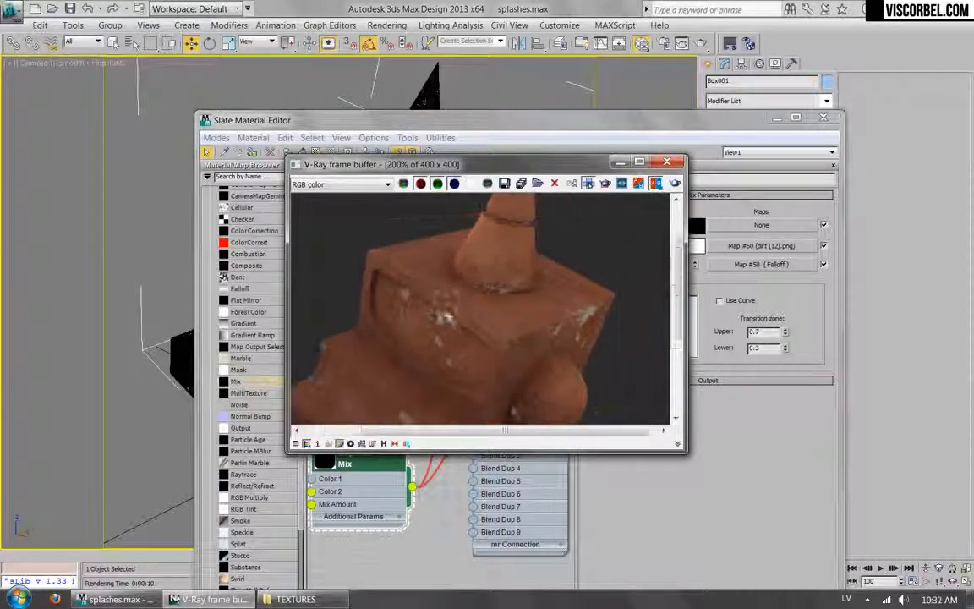
scroll(496, 309, "down", 2)
scroll(496, 310, "up", 1)
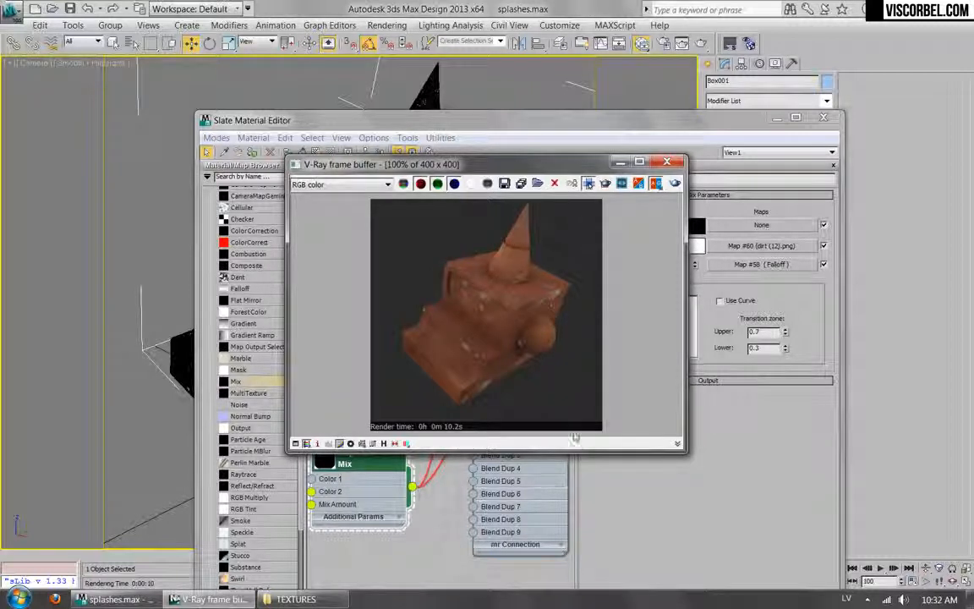
scroll(534, 382, "up", 2)
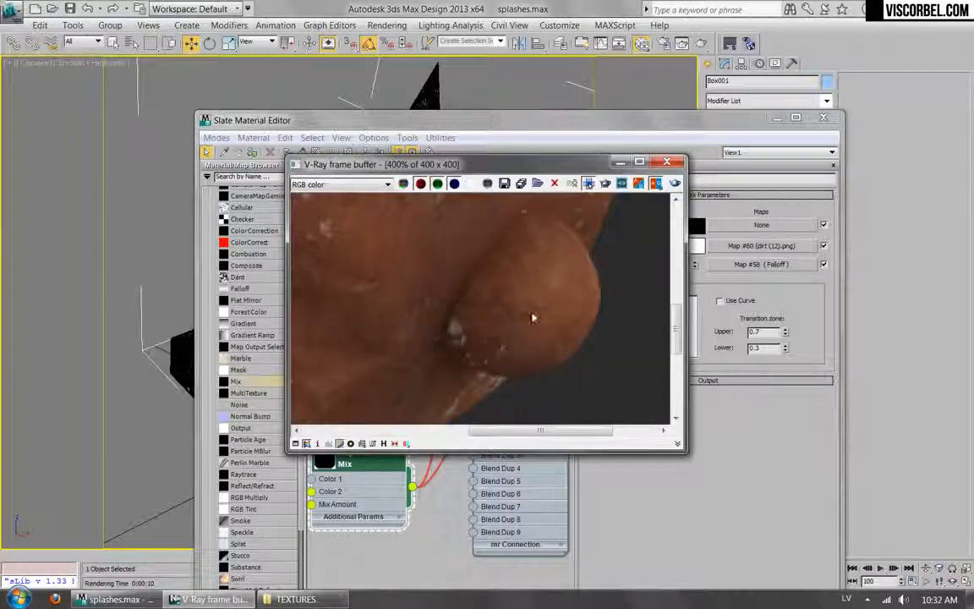
scroll(528, 263, "down", 2)
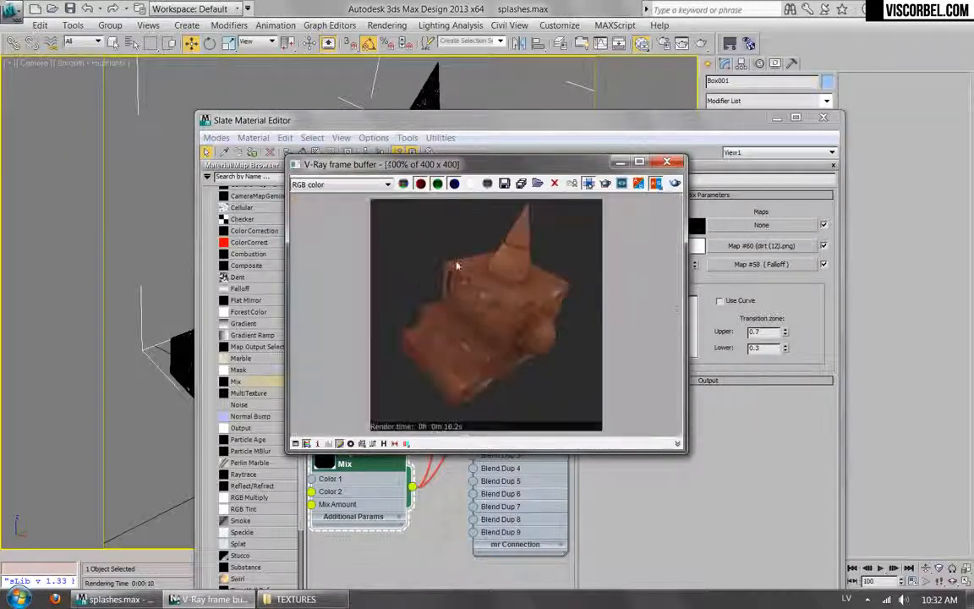
scroll(479, 262, "up", 2)
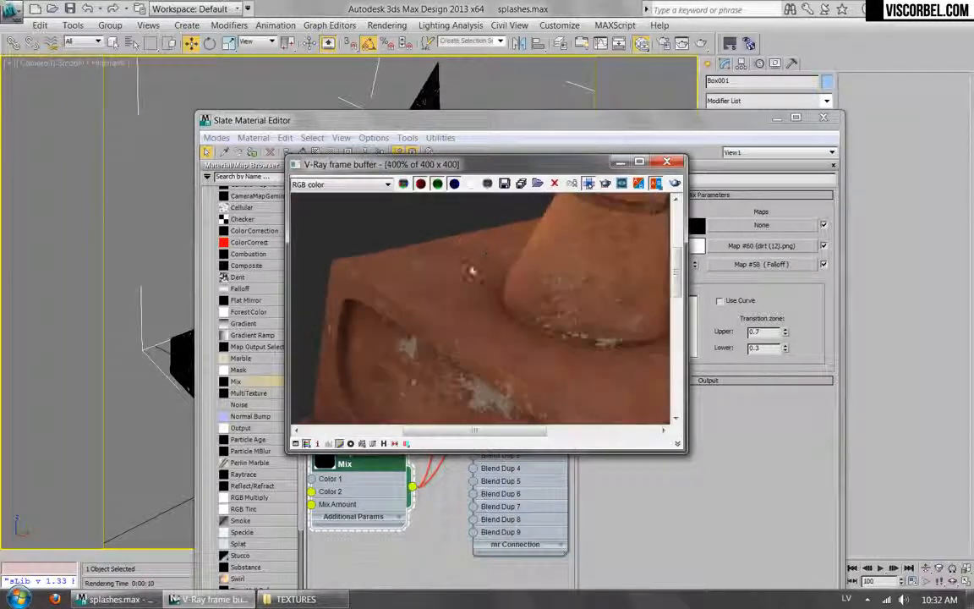
scroll(535, 304, "down", 2)
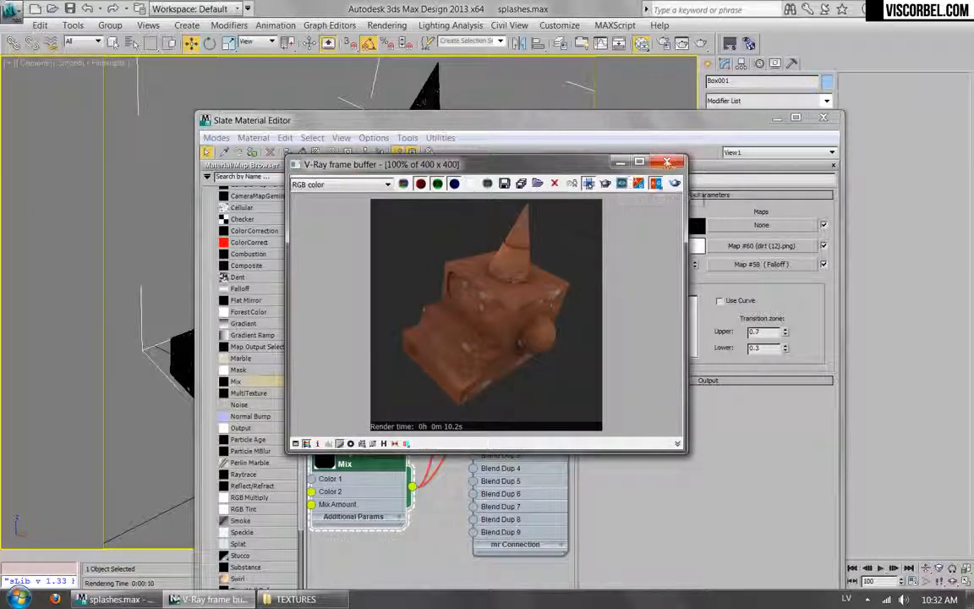
left_click(668, 161)
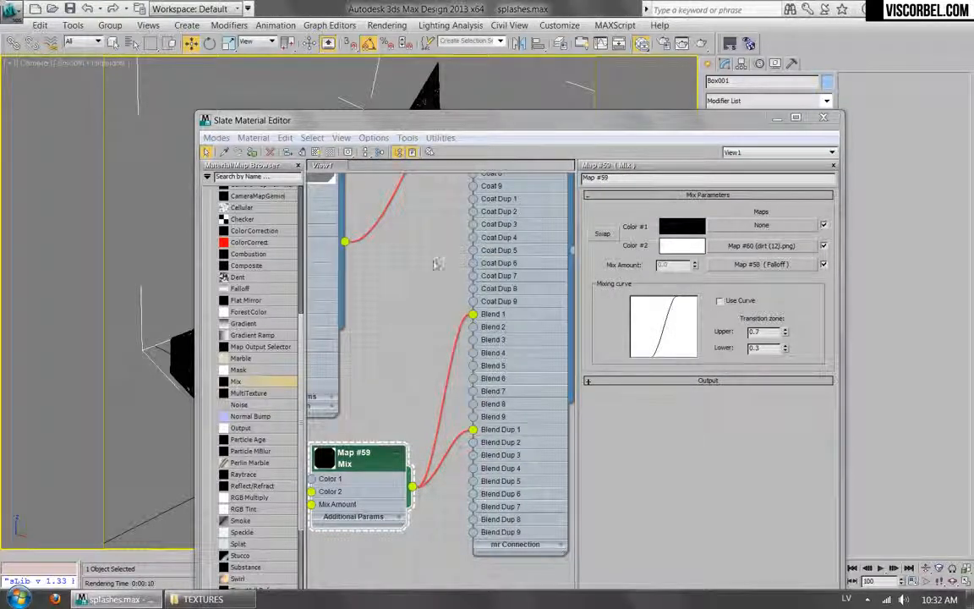
Insert a Composite map between the Map #47 bitmap and the Bump map slot of the beige VRayMtl, with the bitmap as Layer 1
scroll(396, 301, "down", 3)
middle_click_drag(409, 300, 530, 256)
scroll(401, 331, "down", 1)
middle_click_drag(402, 331, 450, 410)
left_click_drag(332, 395, 372, 395)
middle_click_drag(477, 390, 469, 358)
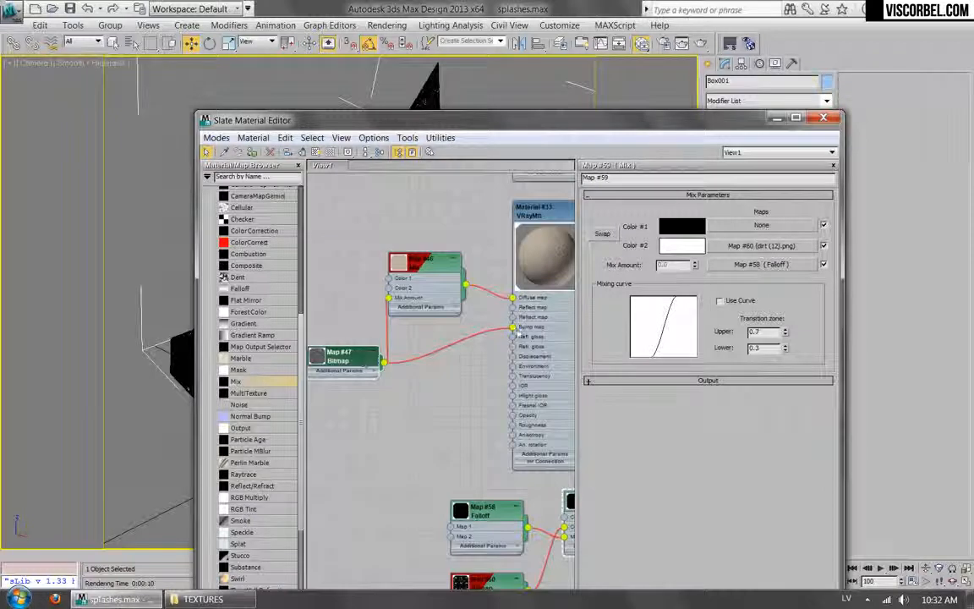
scroll(259, 332, "up", 2)
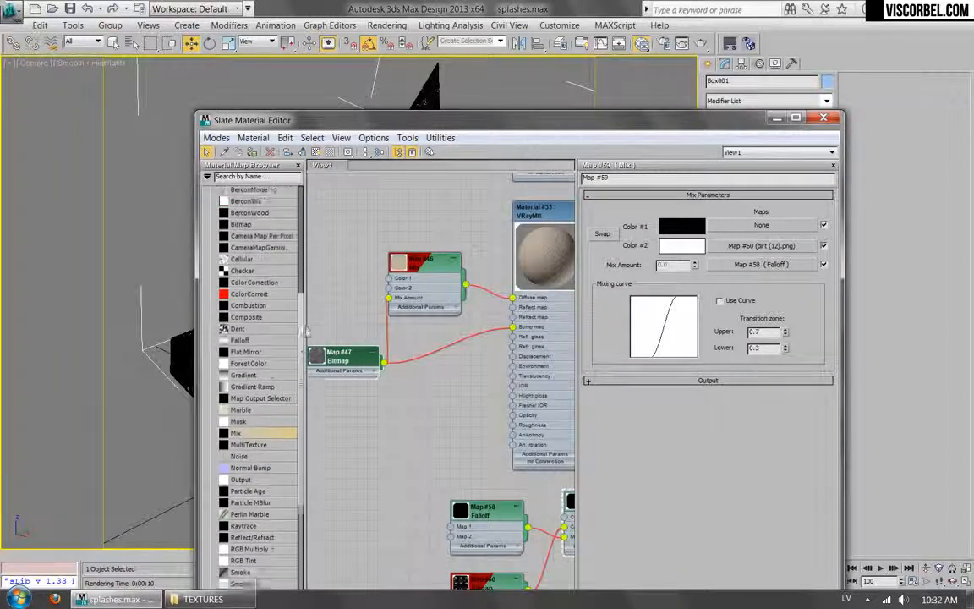
left_click_drag(450, 338, 448, 370)
left_click(487, 367)
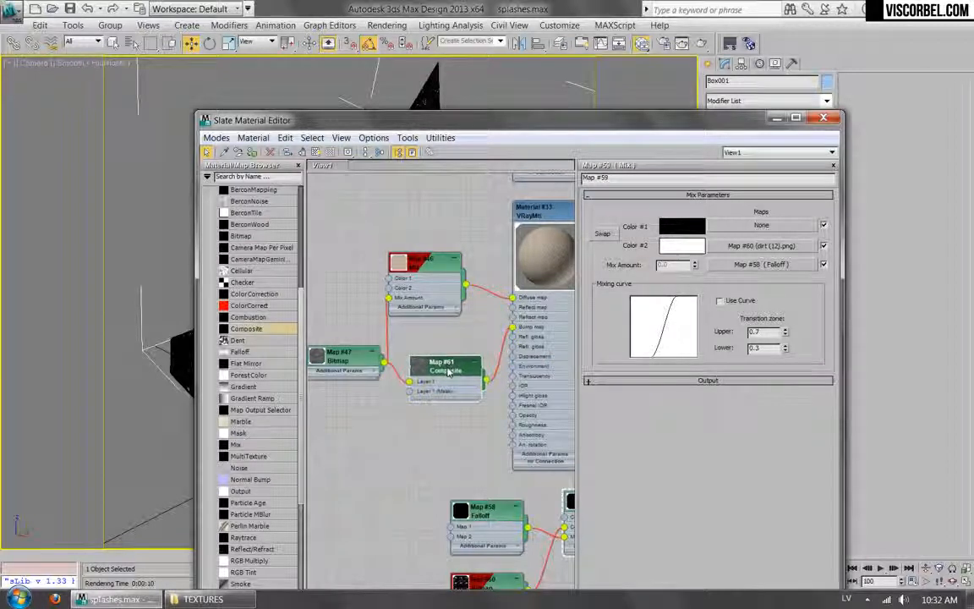
Add a second layer to the Composite map, fed by the Mix map and blended in Addition mode
double_click(447, 370)
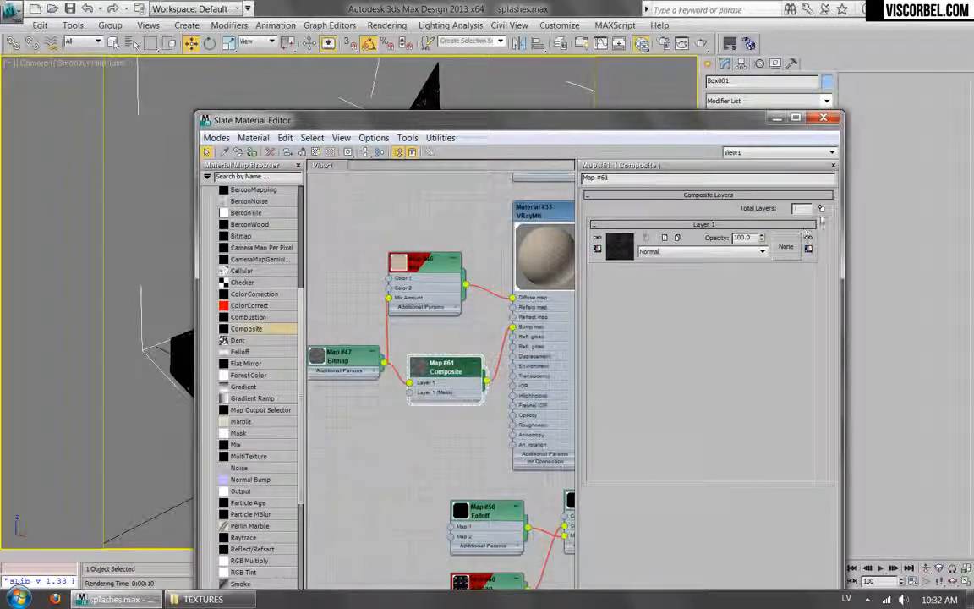
left_click(820, 209)
middle_click_drag(471, 437, 378, 336)
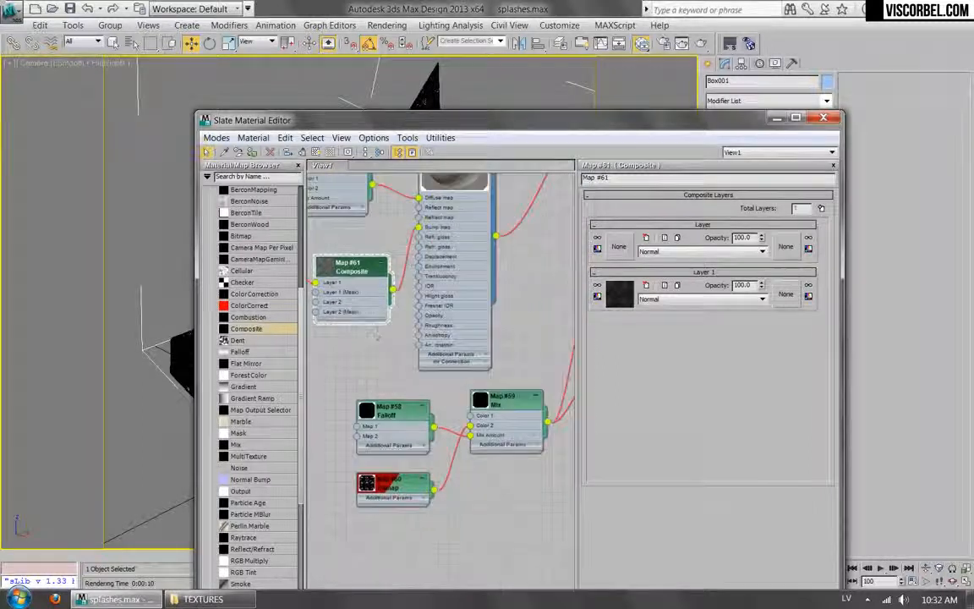
middle_click_drag(486, 372, 511, 411)
left_click_drag(572, 457, 373, 375)
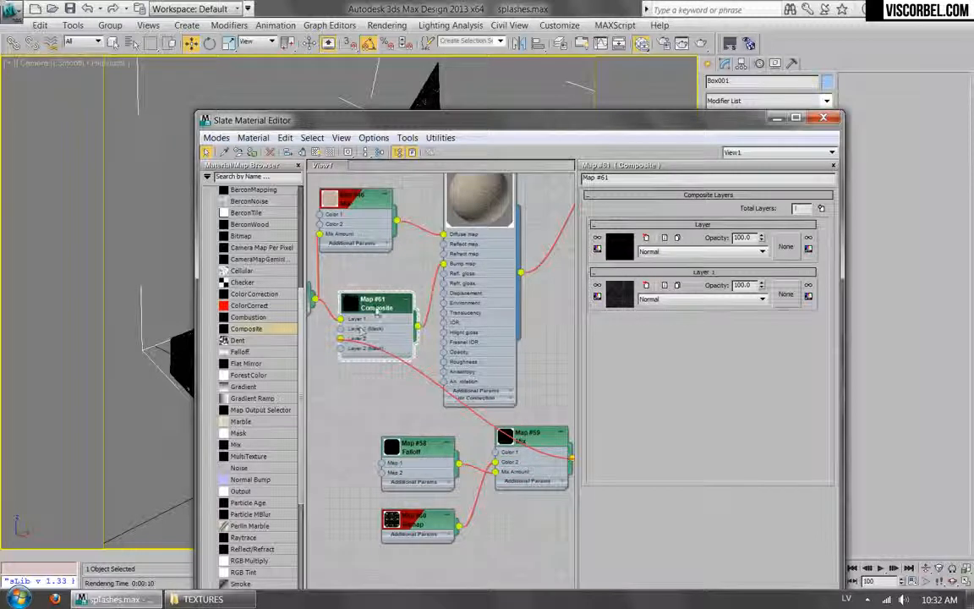
left_click(695, 252)
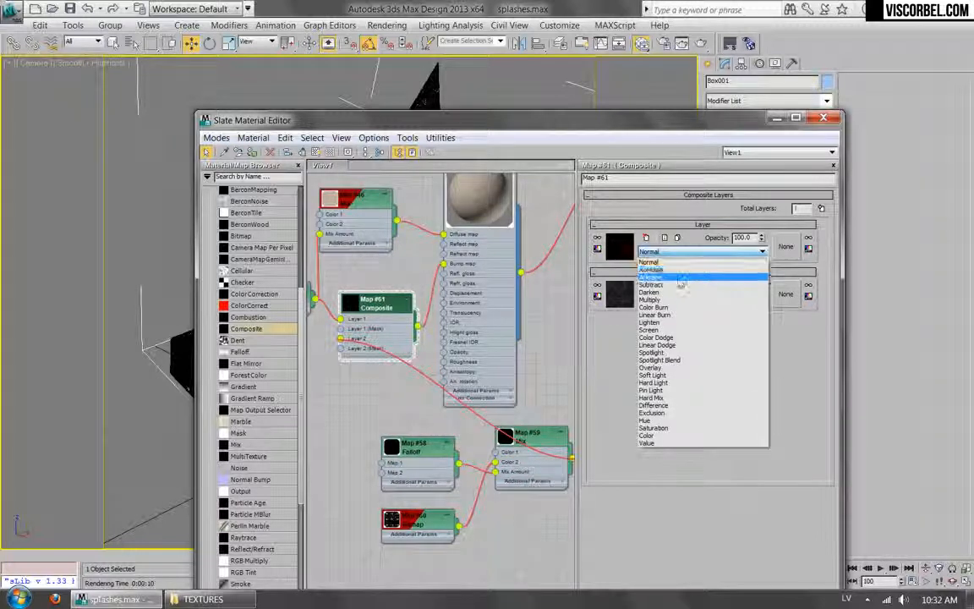
left_click(679, 273)
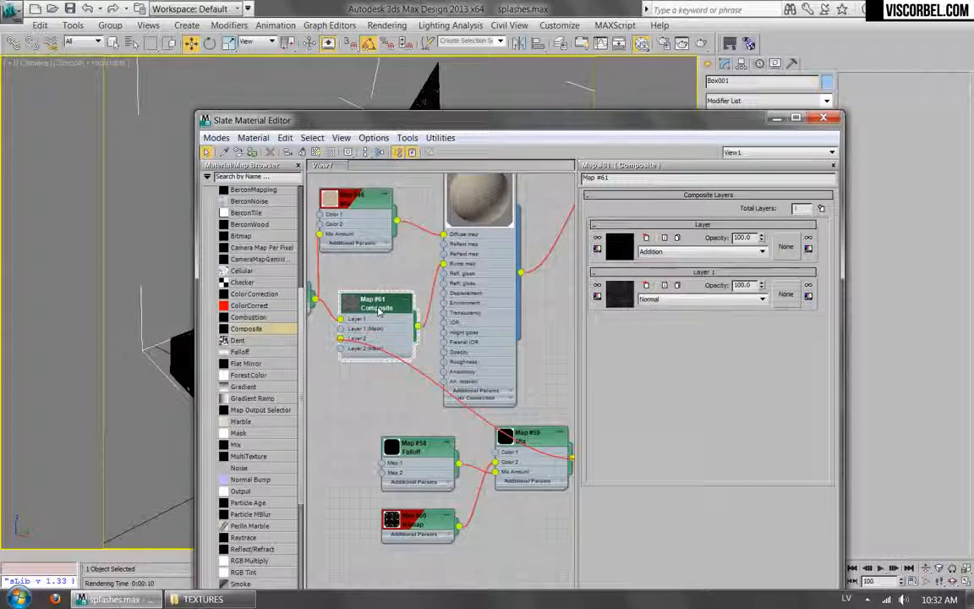
Run a texmapPreview render of the Composite map on all visible objects
left_click(748, 44)
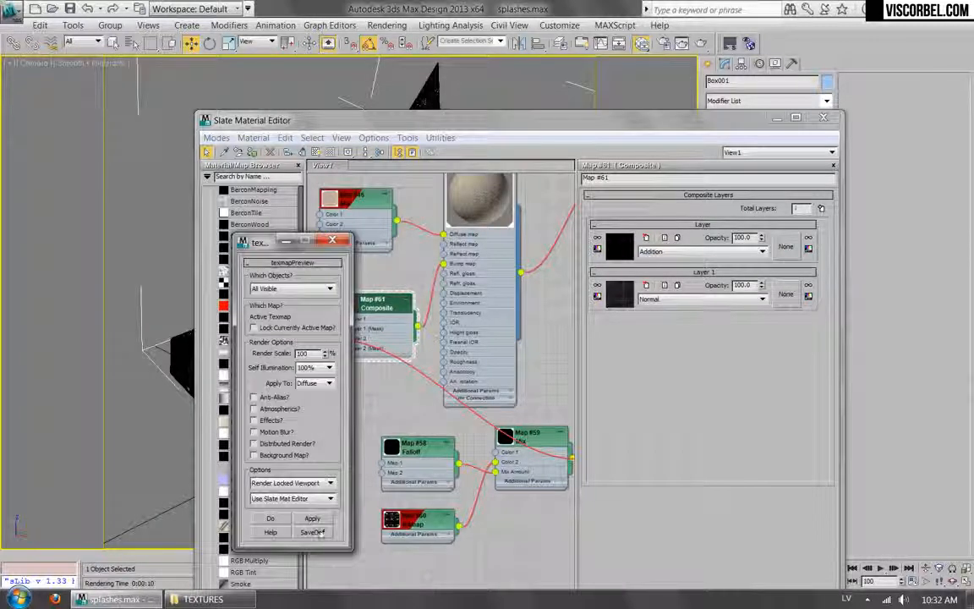
left_click(312, 519)
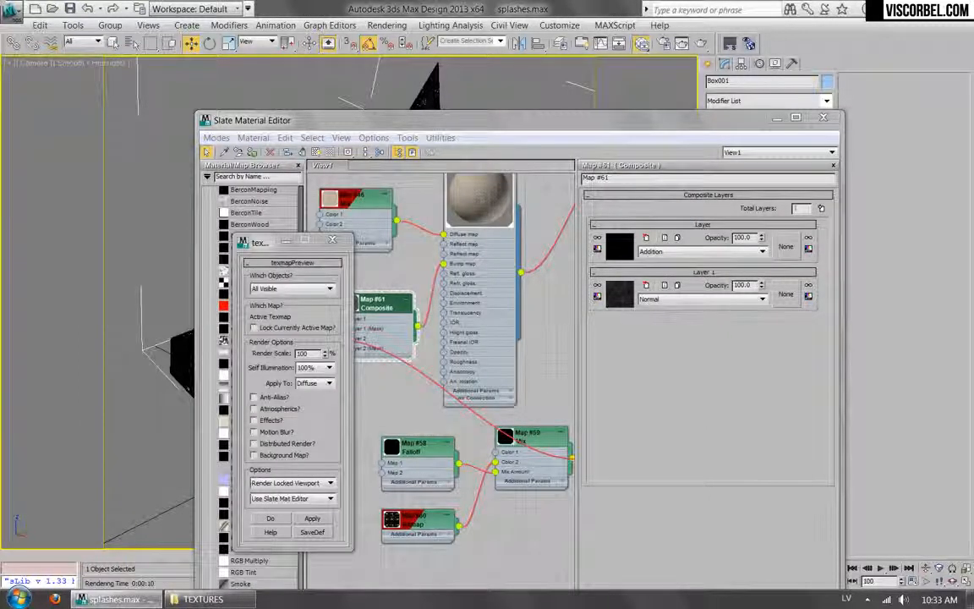
mouse_move(542, 453)
left_mouse_down()
mouse_move(550, 480)
mouse_move(531, 453)
left_mouse_up()
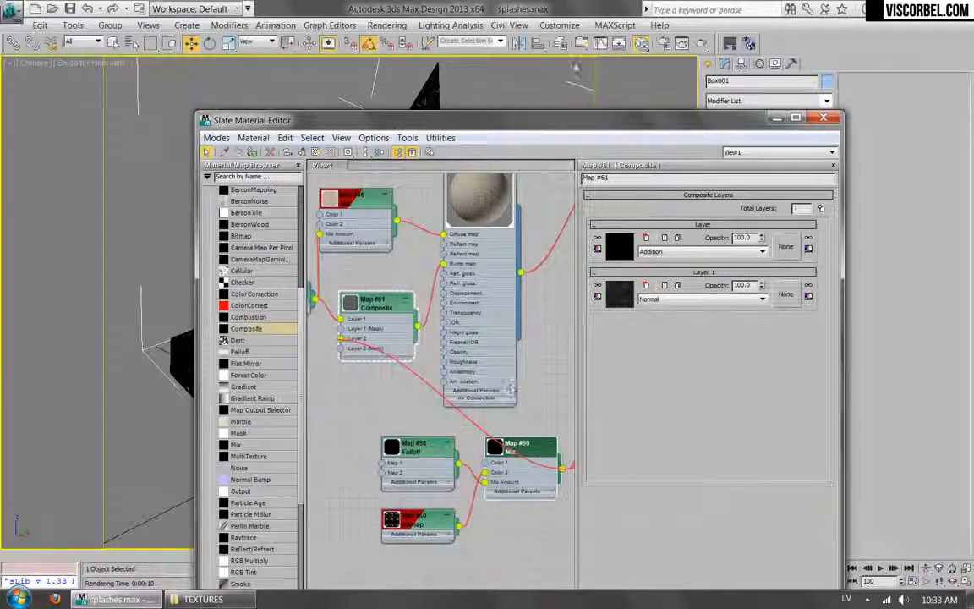
Render the camera view at 400 × 400 and examine the splash bump on the model's sides
left_click(666, 54)
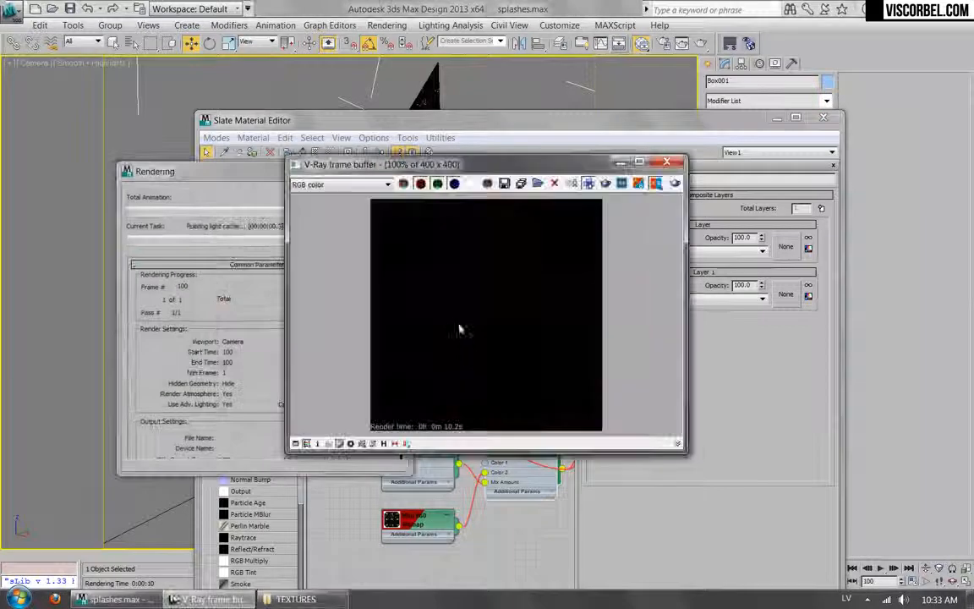
scroll(487, 388, "up", 1)
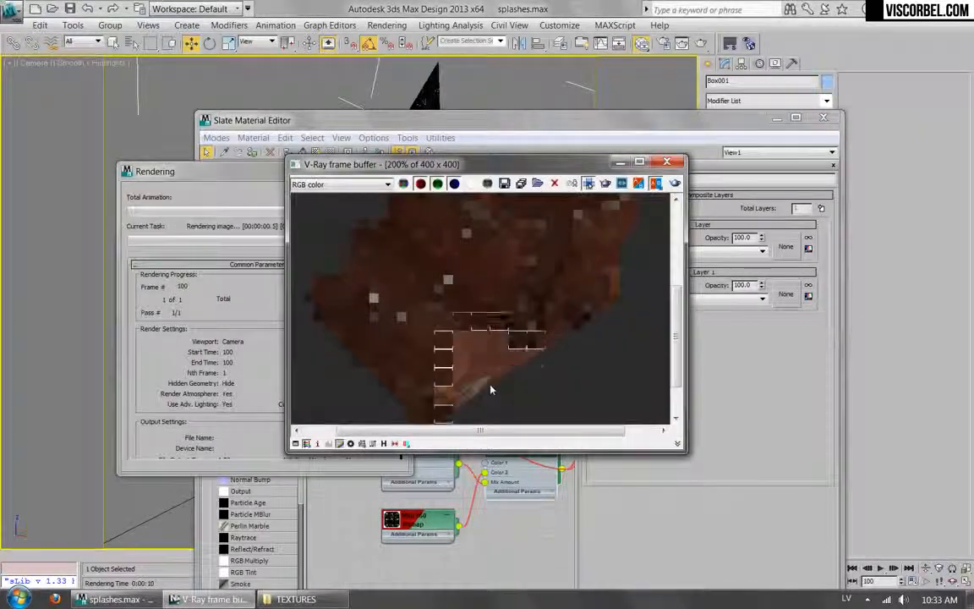
middle_click_drag(574, 266, 551, 334)
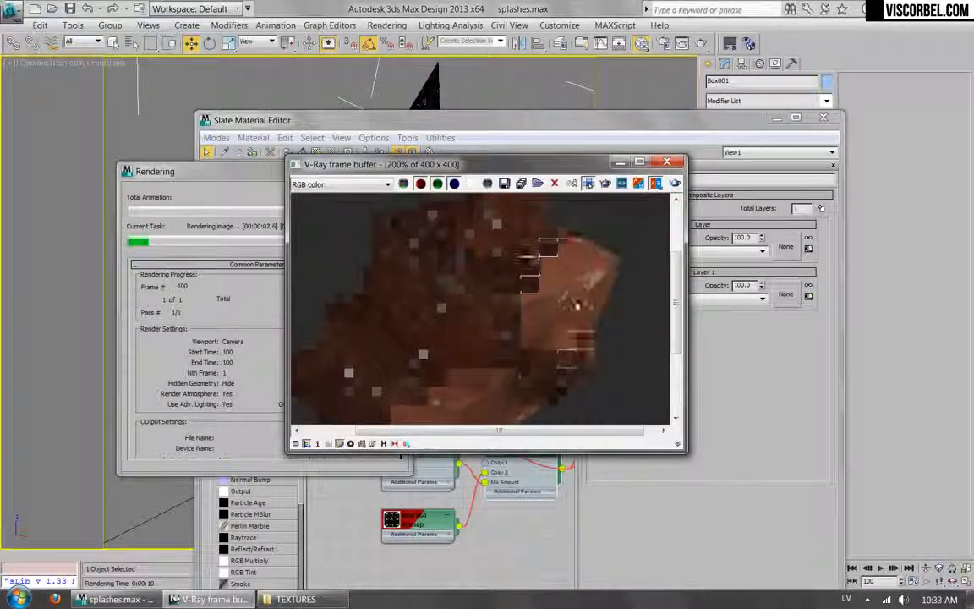
mouse_move(461, 358)
middle_mouse_down()
mouse_move(518, 298)
mouse_move(466, 355)
middle_mouse_up()
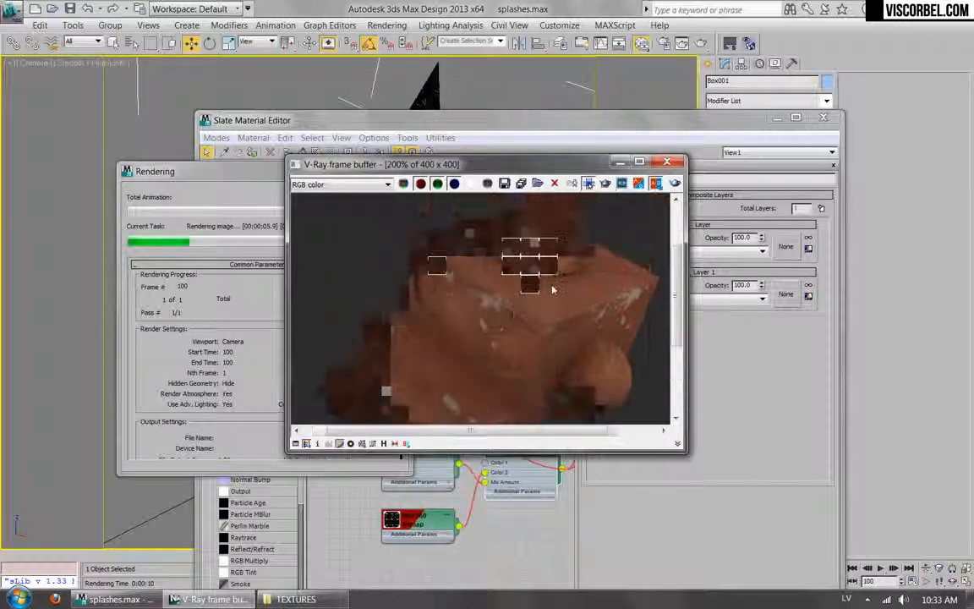
scroll(618, 296, "down", 1)
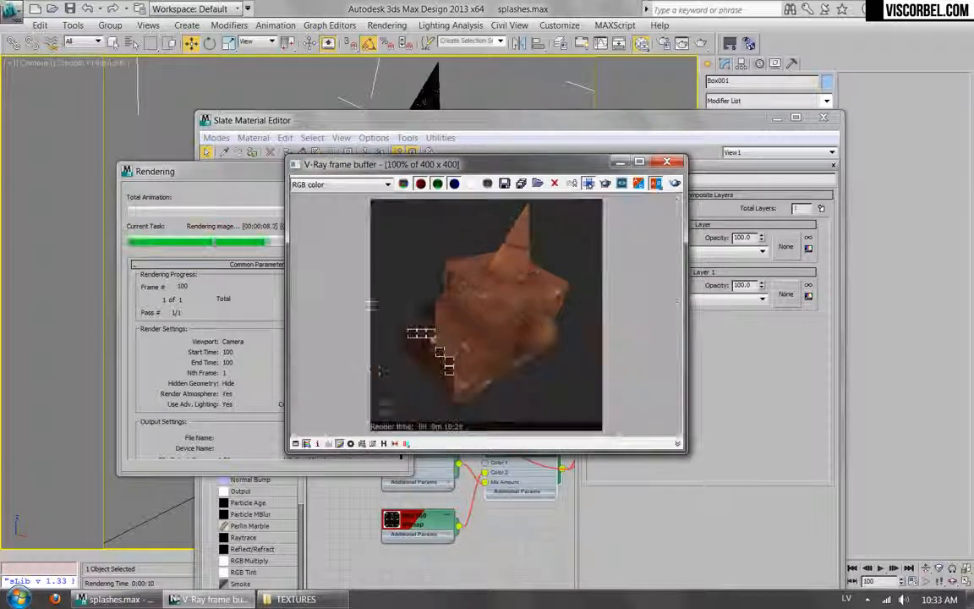
left_click(270, 199)
left_click(369, 186)
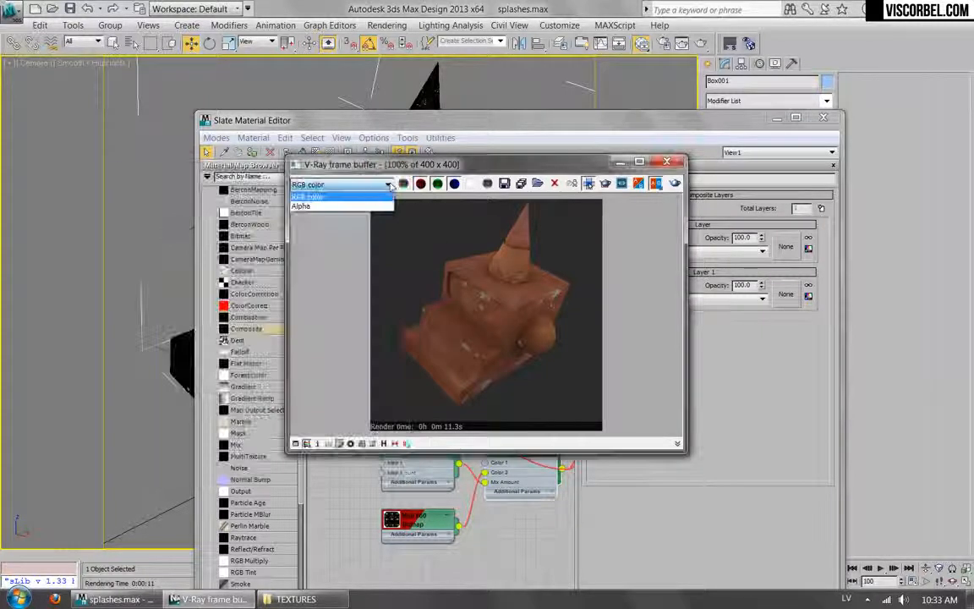
left_click(373, 196)
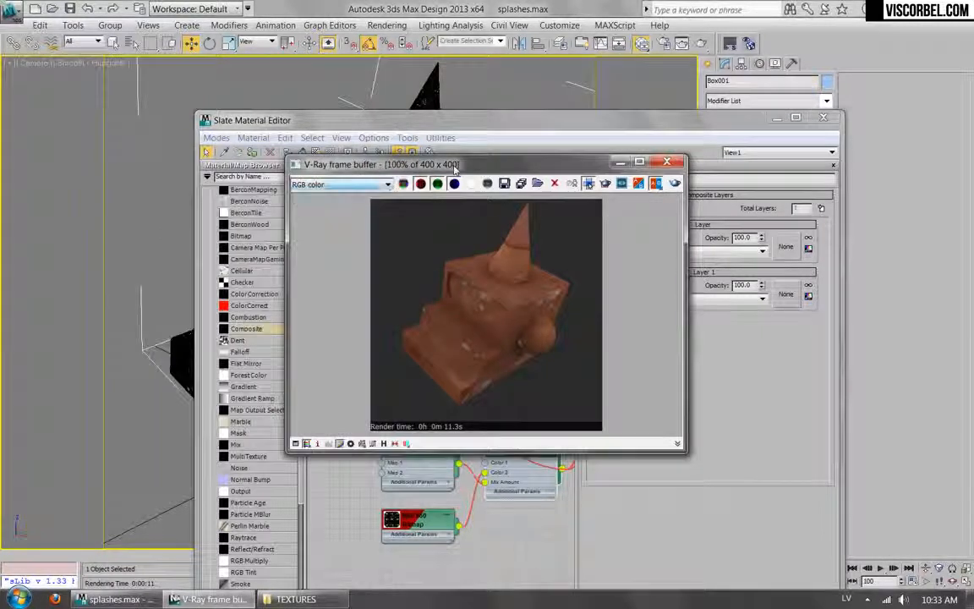
left_click(671, 162)
Set the render output size to 1200 × 1200, render the camera view and inspect the splashes on the side faces
left_click(664, 44)
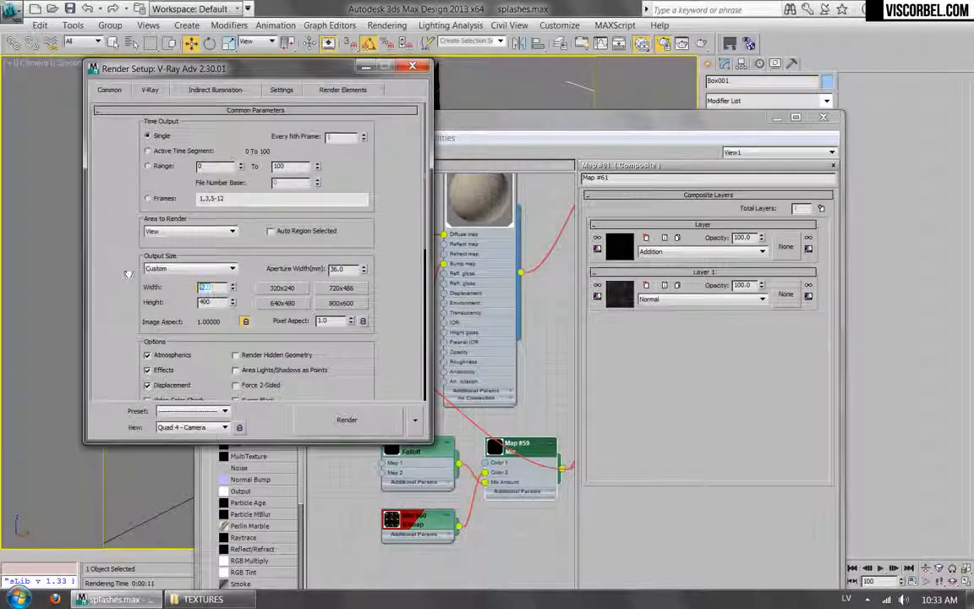
left_click(355, 423)
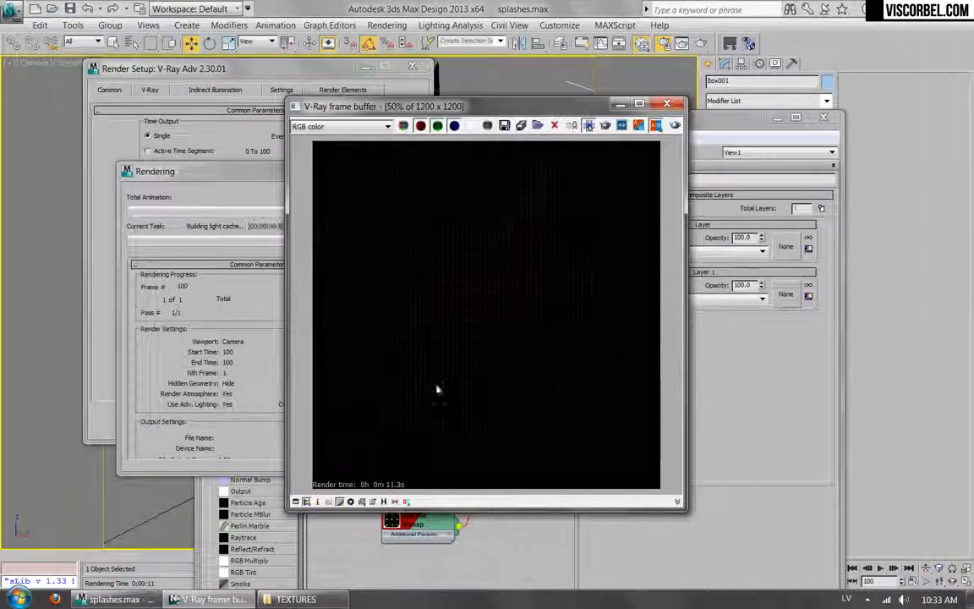
scroll(574, 269, "up", 2)
scroll(574, 270, "down", 1)
middle_click_drag(598, 297, 529, 302)
scroll(530, 306, "up", 1)
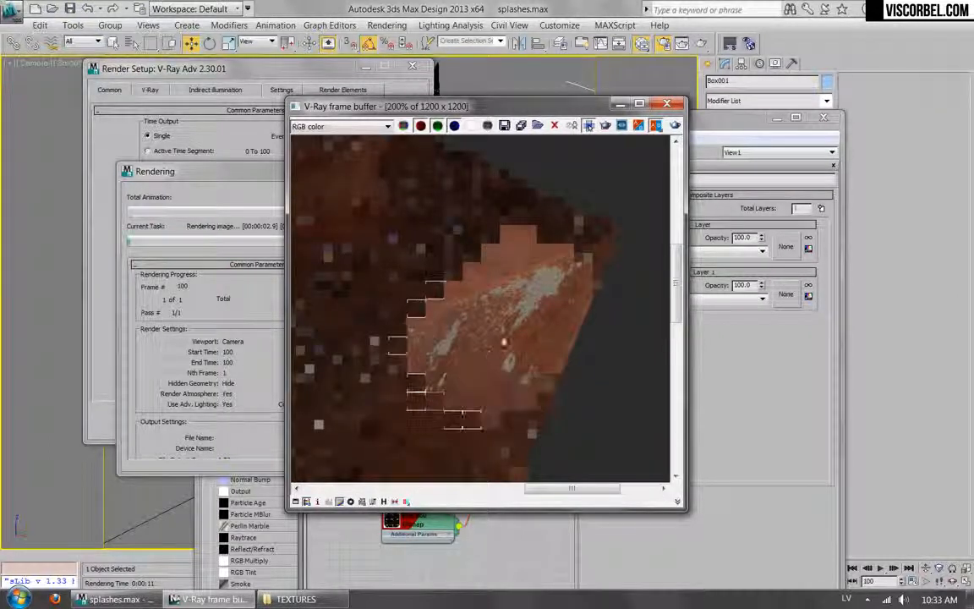
scroll(501, 377, "down", 1)
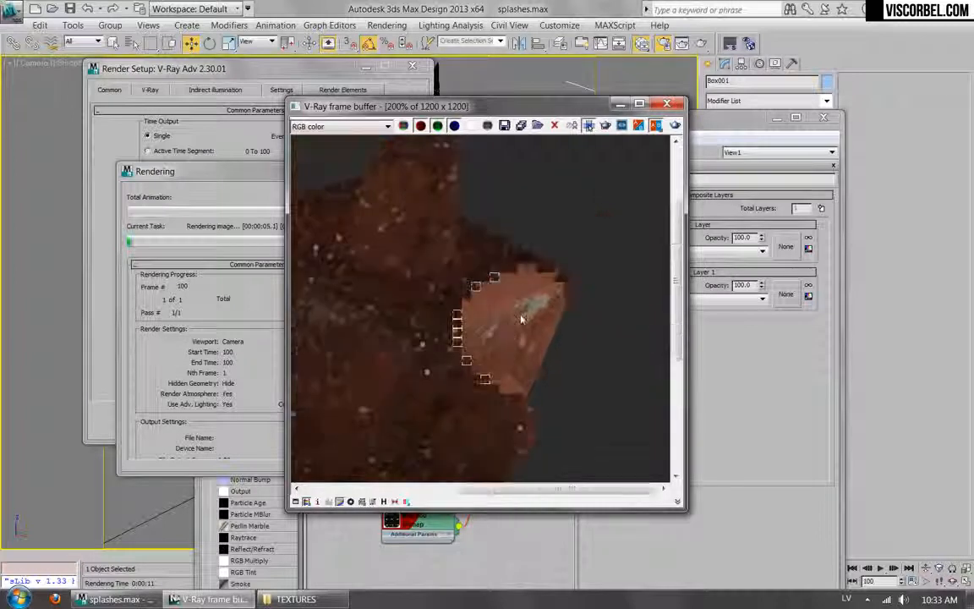
middle_click_drag(504, 386, 528, 233)
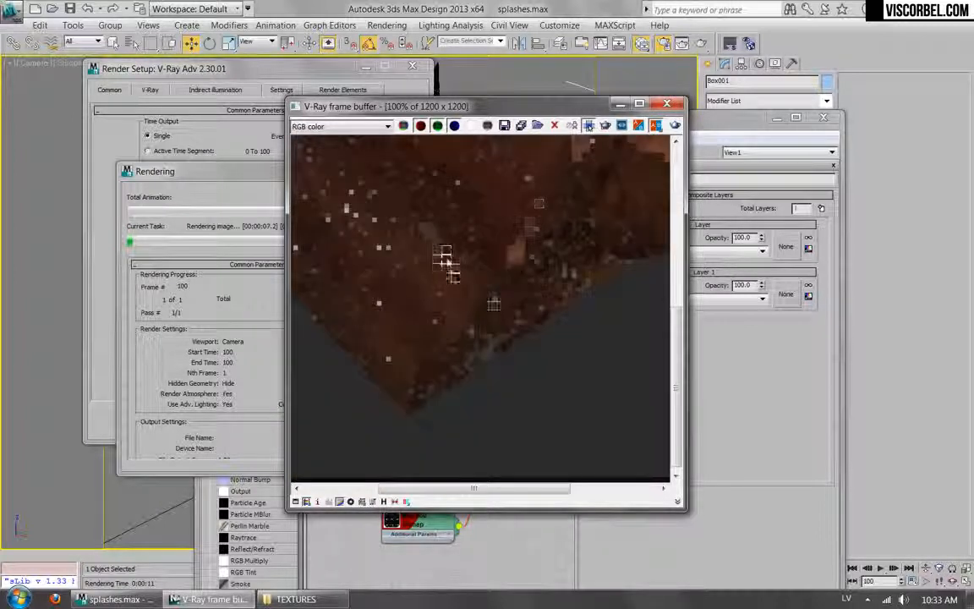
middle_click_drag(451, 253, 502, 380)
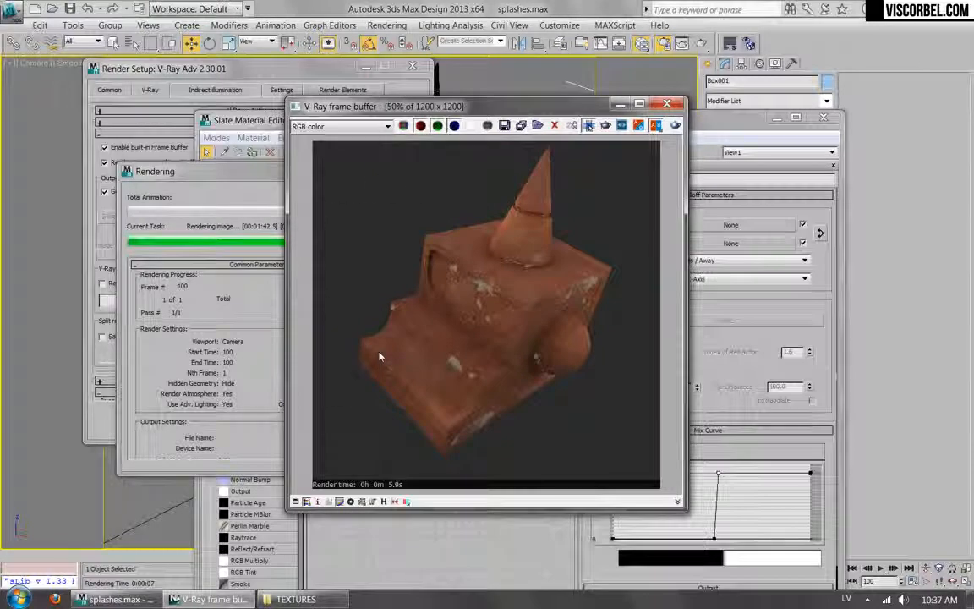
Examine the finished 1200 × 1200 render up close around the cone, box sides, sphere and lower steps
scroll(507, 378, "up", 5)
scroll(480, 326, "down", 4)
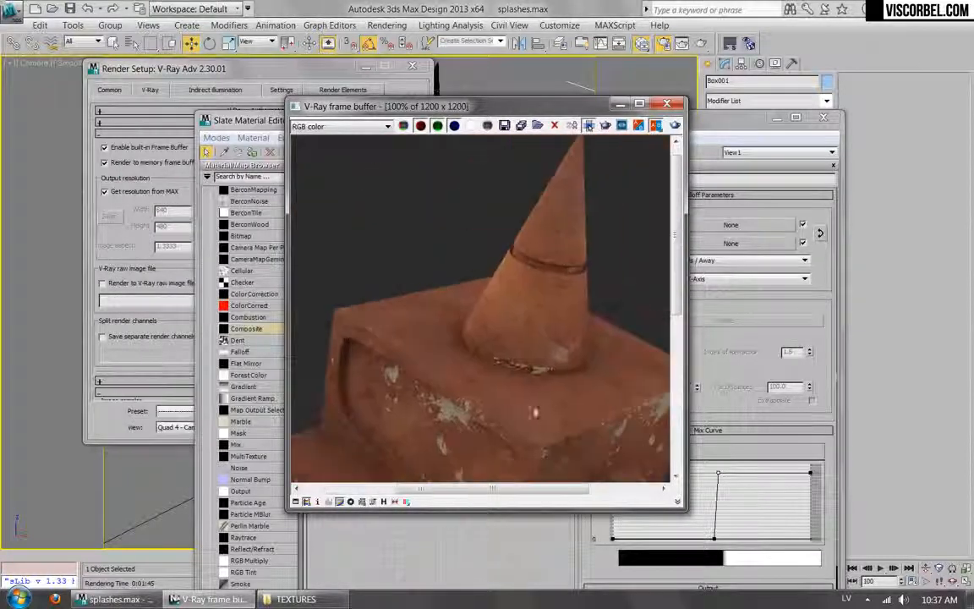
middle_click_drag(573, 415, 456, 269)
middle_click_drag(575, 372, 585, 252)
middle_click_drag(487, 319, 558, 253)
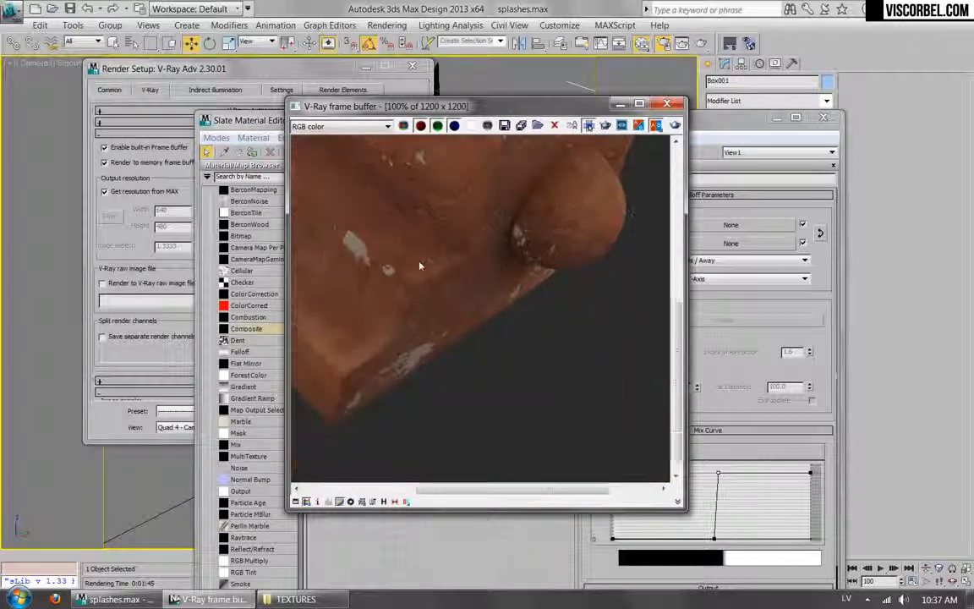
middle_click_drag(426, 270, 483, 331)
scroll(482, 330, "up", 1)
scroll(483, 331, "down", 1)
scroll(516, 282, "down", 1)
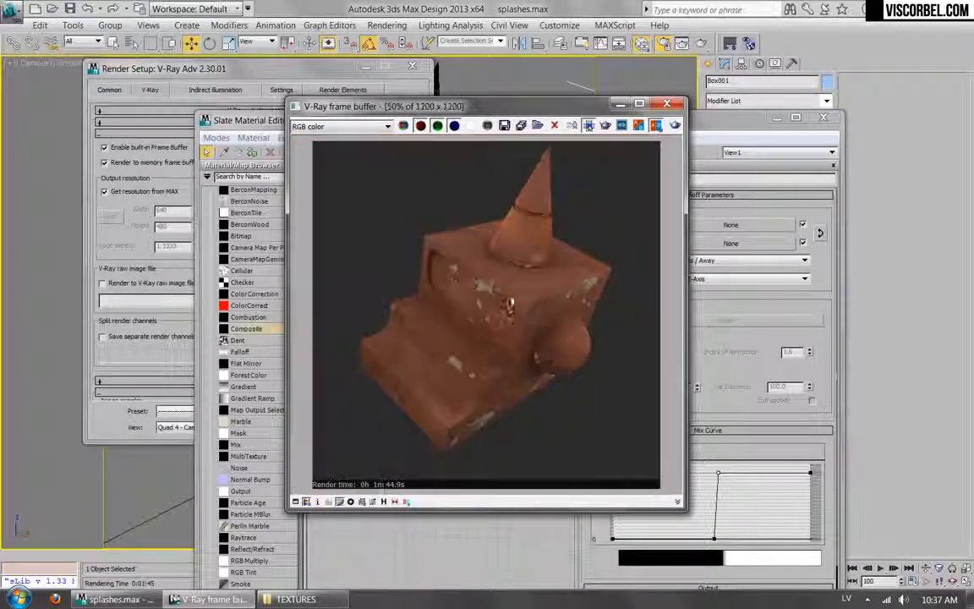